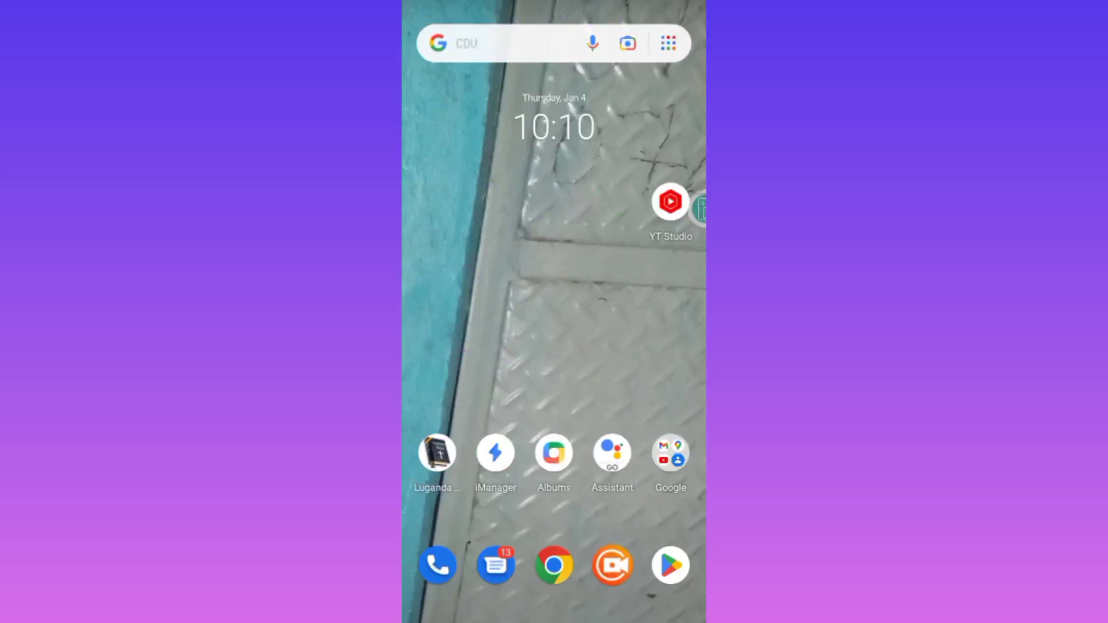
Step: Launch Google Play from the Play Store icon in the home screen dock
{"action": "left_click", "coordinate": [700, 211]}
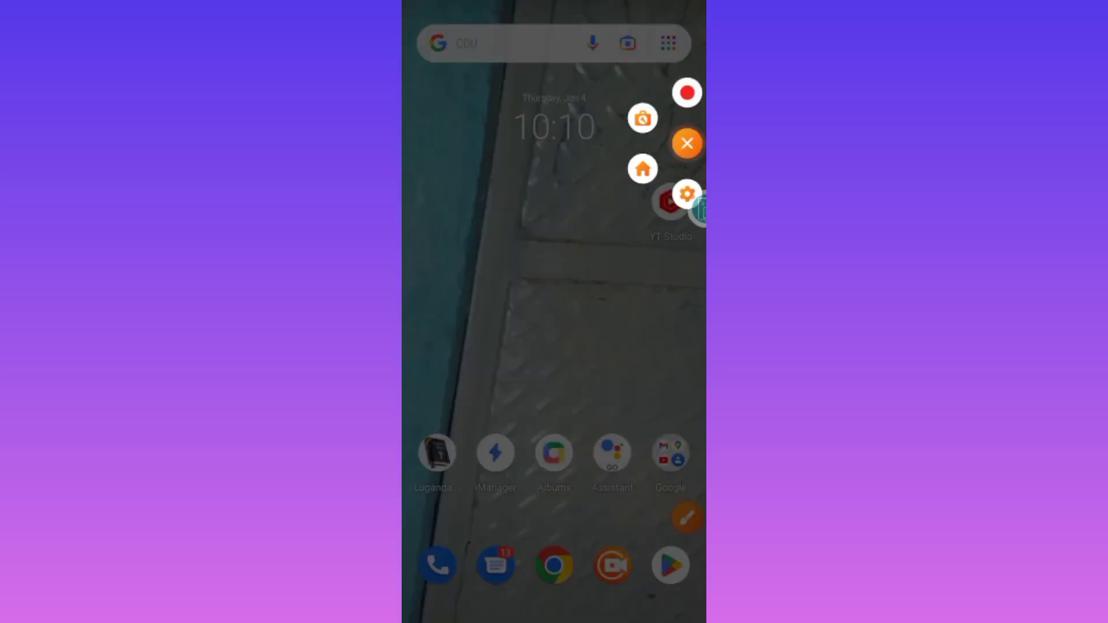
{"action": "left_click", "coordinate": [687, 143]}
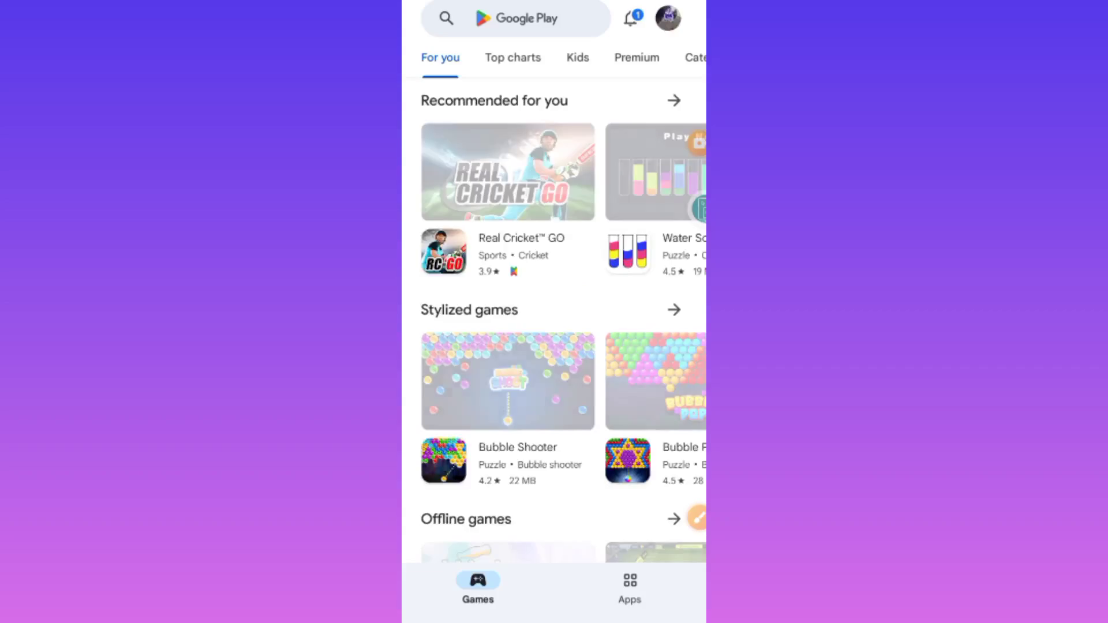
Step: Find HTTP Custom via the 'http custom' recent search, confirm it's installed, then go back
{"action": "left_click", "coordinate": [527, 17]}
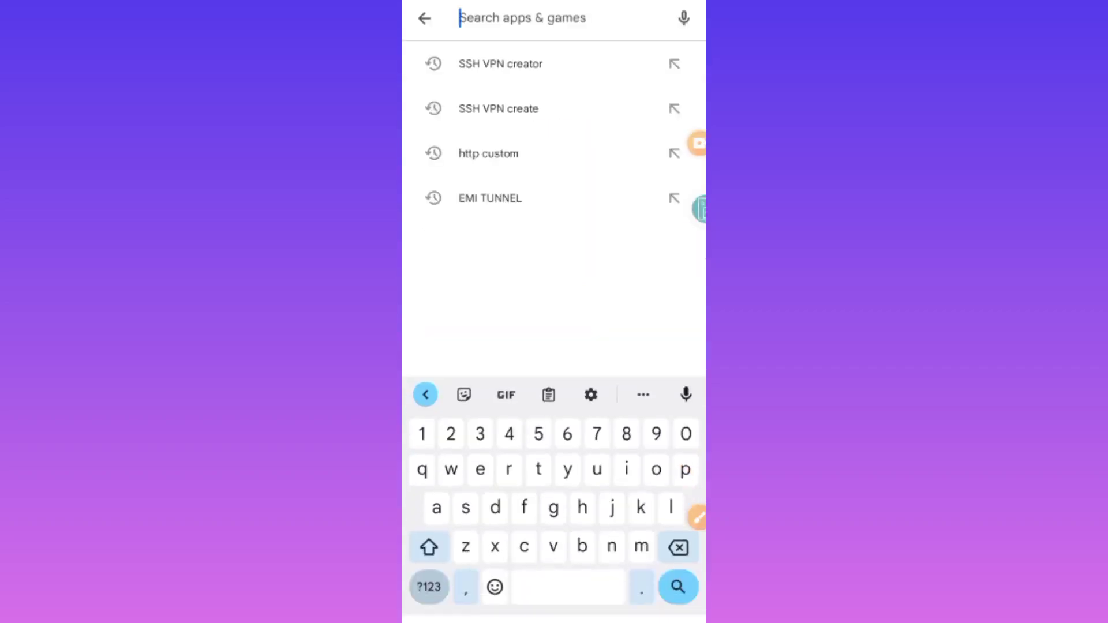
{"action": "left_click", "coordinate": [489, 153]}
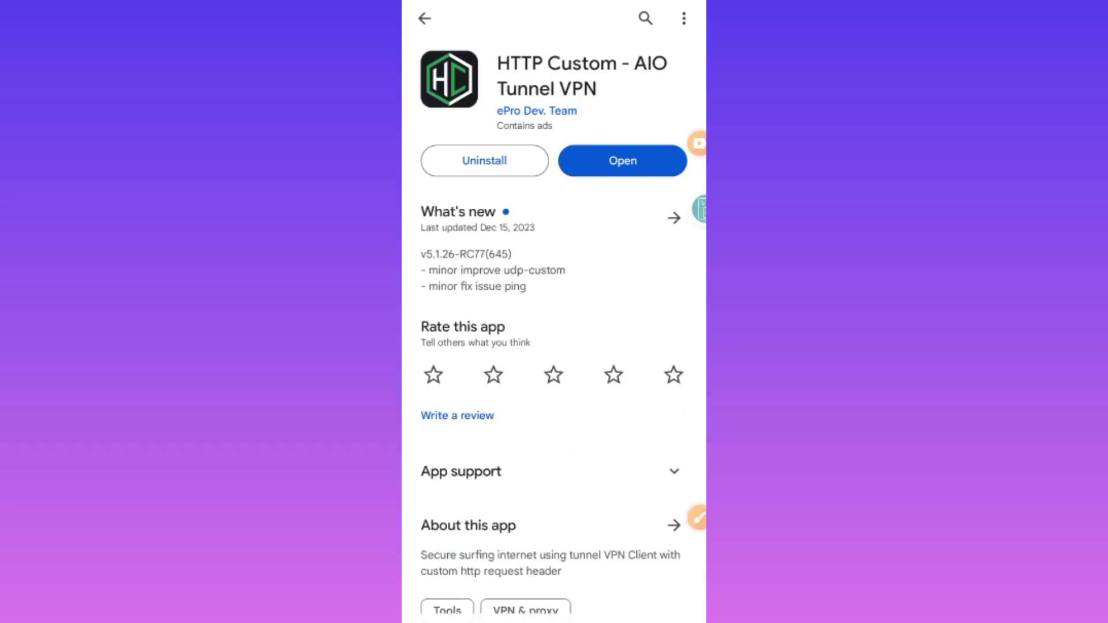
{"action": "left_click", "coordinate": [697, 517]}
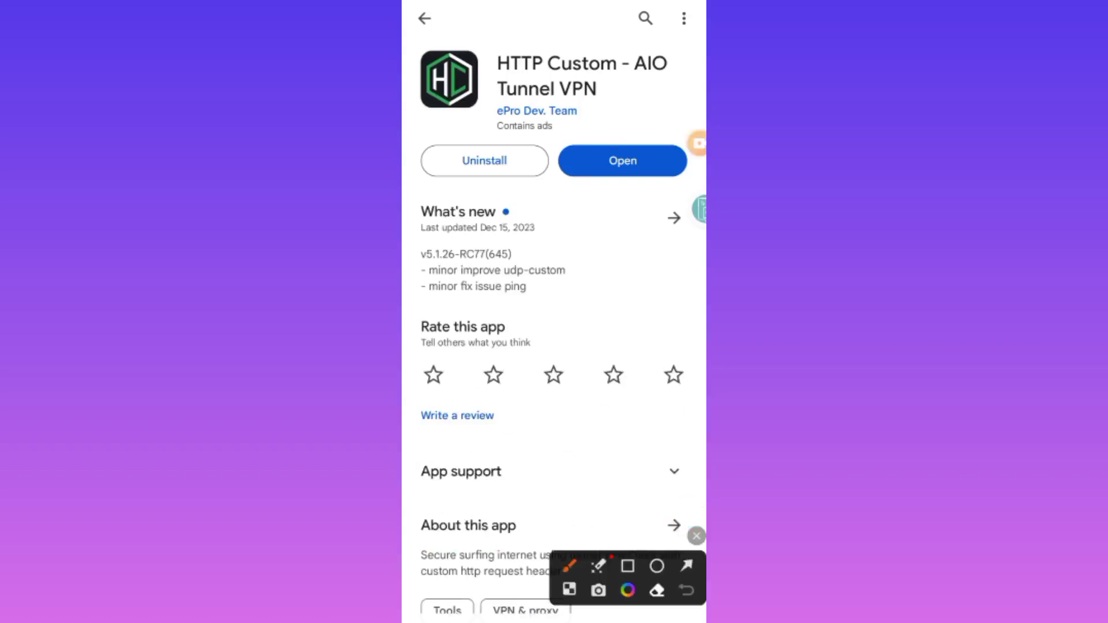
{"action": "mouse_move", "coordinate": [616, 120]}
{"action": "left_mouse_down"}
{"action": "mouse_move", "coordinate": [585, 142]}
{"action": "mouse_move", "coordinate": [574, 205]}
{"action": "left_mouse_up"}
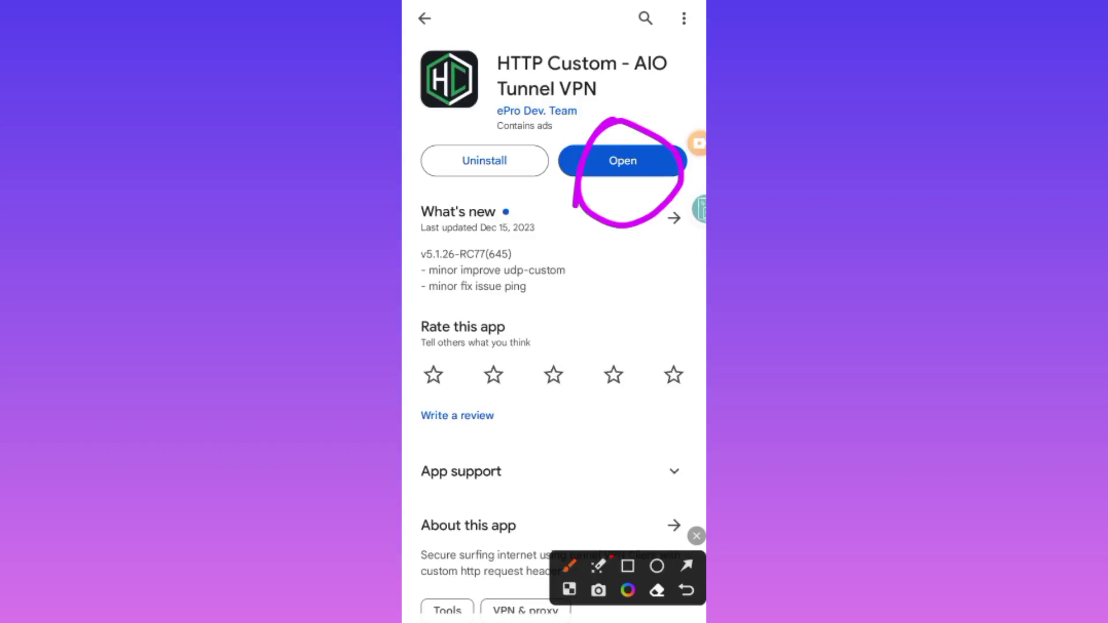
{"action": "left_click", "coordinate": [697, 536]}
{"action": "left_click", "coordinate": [646, 18]}
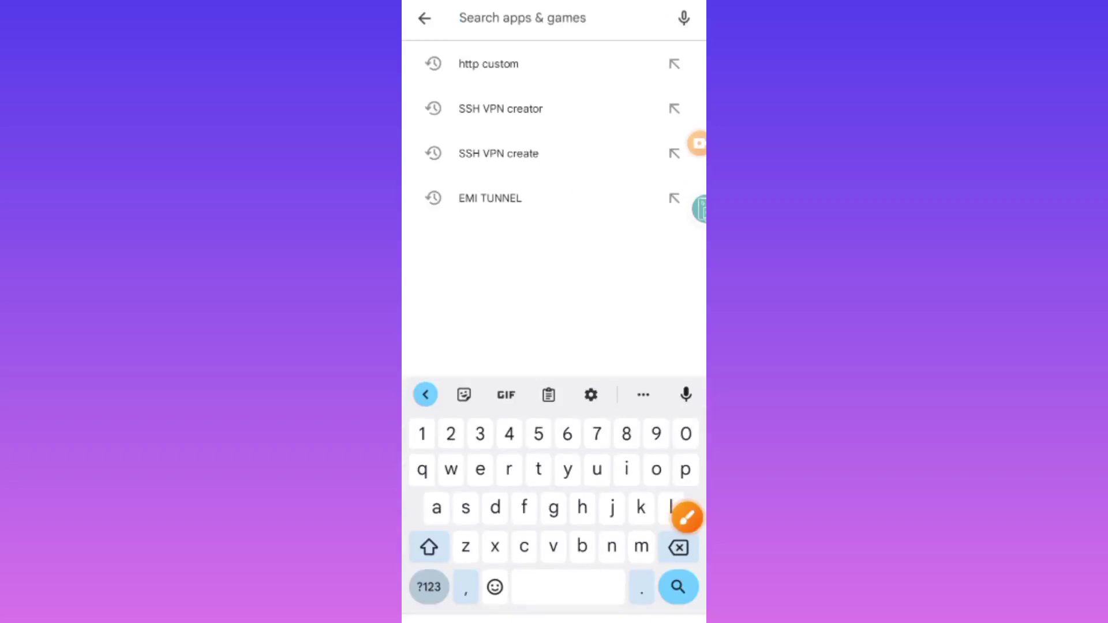
Step: Load 'SSH VPN creator' from search history into the Play Store search box
{"action": "left_click", "coordinate": [674, 109]}
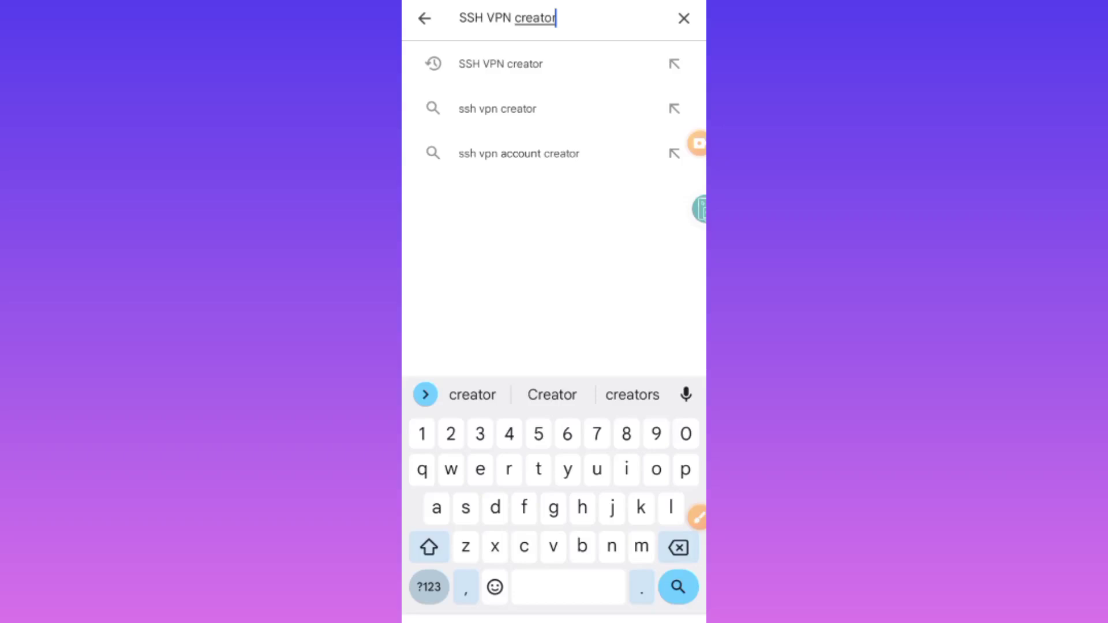
{"action": "left_click", "coordinate": [698, 517]}
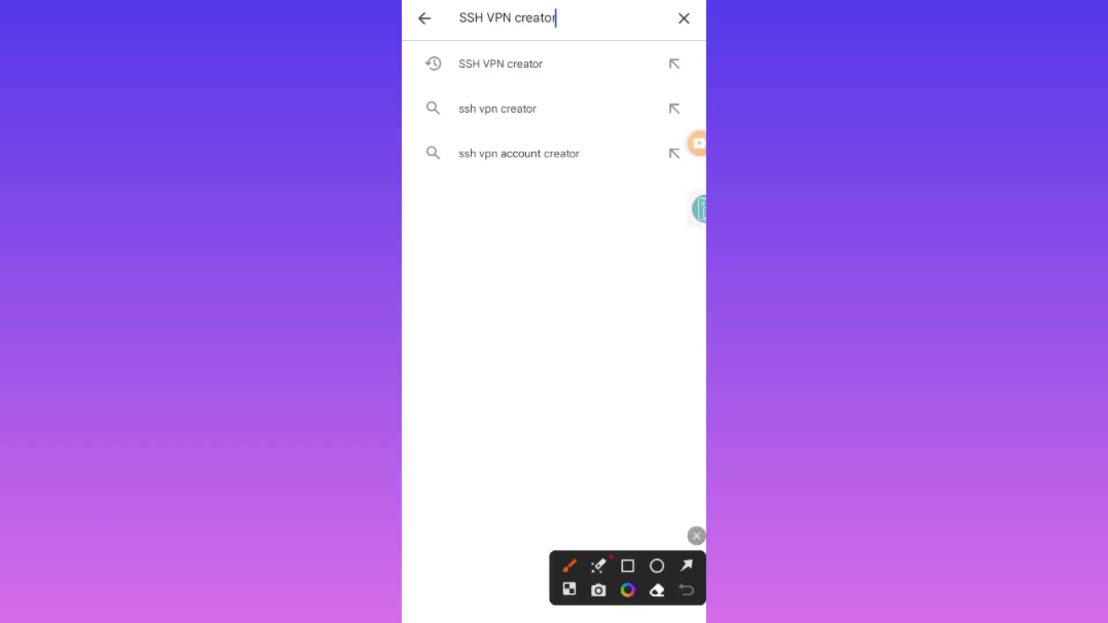
{"action": "mouse_move", "coordinate": [461, 36]}
{"action": "left_mouse_down"}
{"action": "mouse_move", "coordinate": [456, 4]}
{"action": "mouse_move", "coordinate": [577, 41]}
{"action": "mouse_move", "coordinate": [467, 42]}
{"action": "mouse_move", "coordinate": [450, 12]}
{"action": "left_mouse_up"}
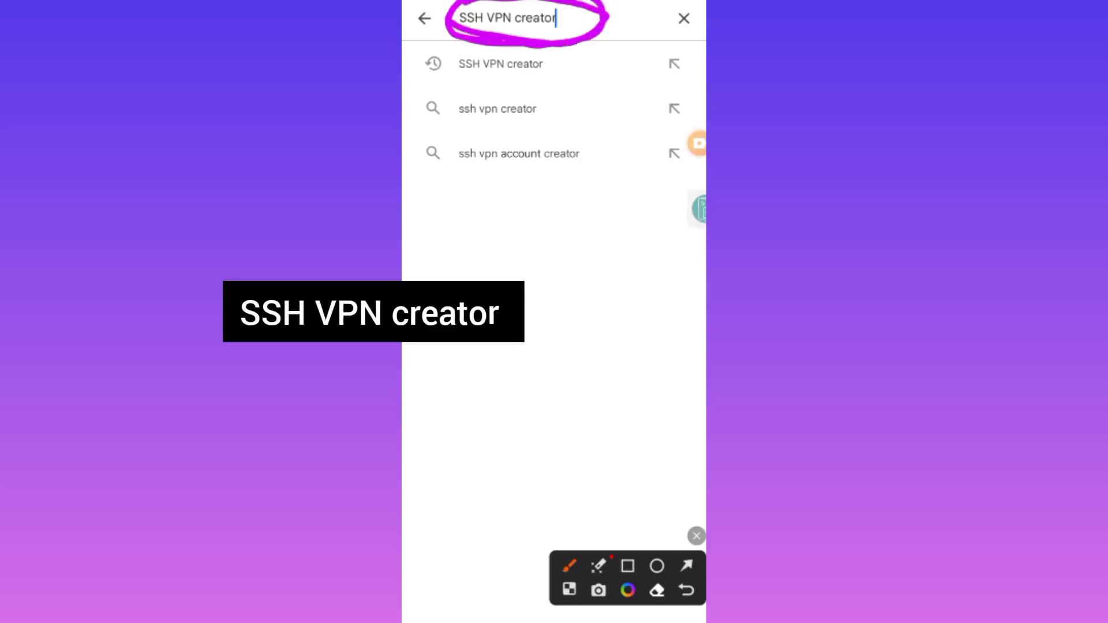
{"action": "left_click", "coordinate": [696, 536]}
{"action": "left_click", "coordinate": [595, 19]}
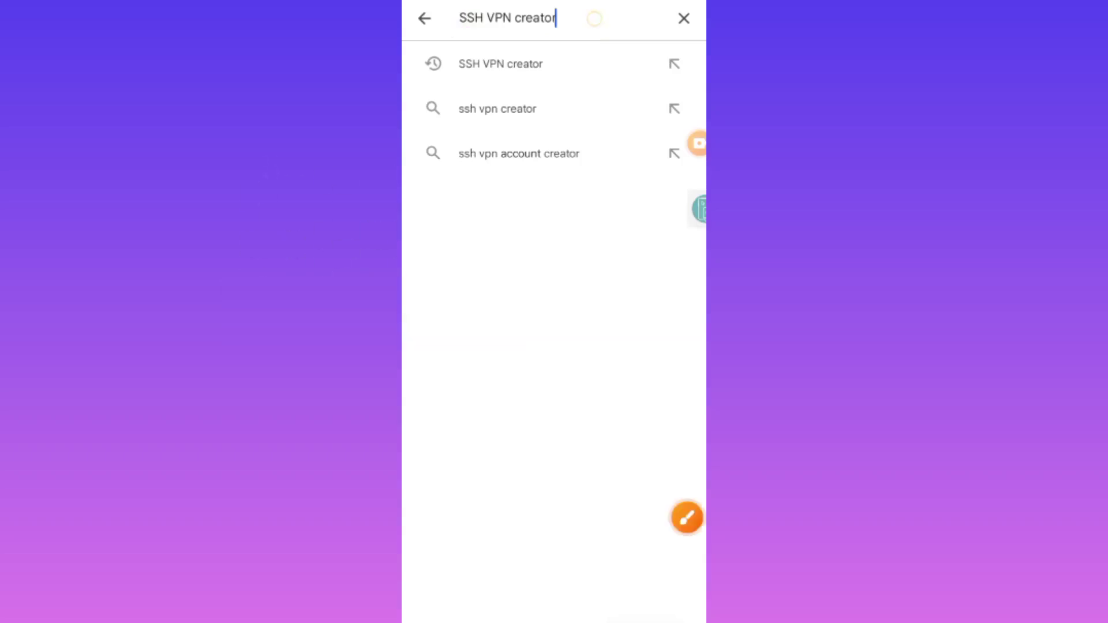
Step: Run the 'SSH VPN creator' search and open the installed SSH-VPN Creator listing
{"action": "key", "text": "Return"}
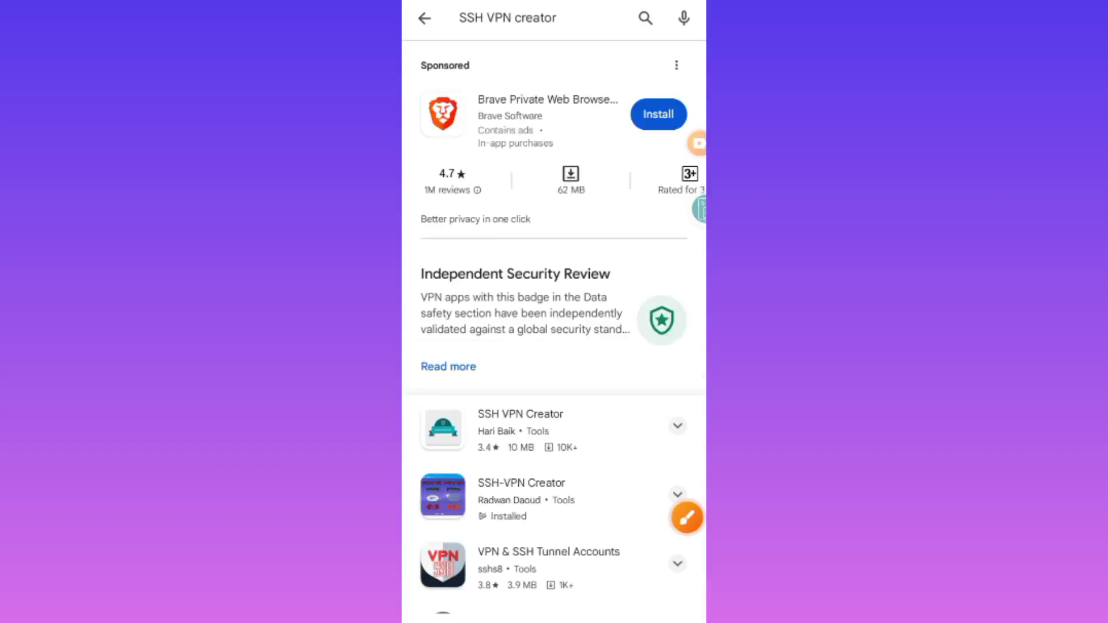
{"action": "scroll", "coordinate": [608, 346], "scroll_direction": "down", "scroll_amount": 3}
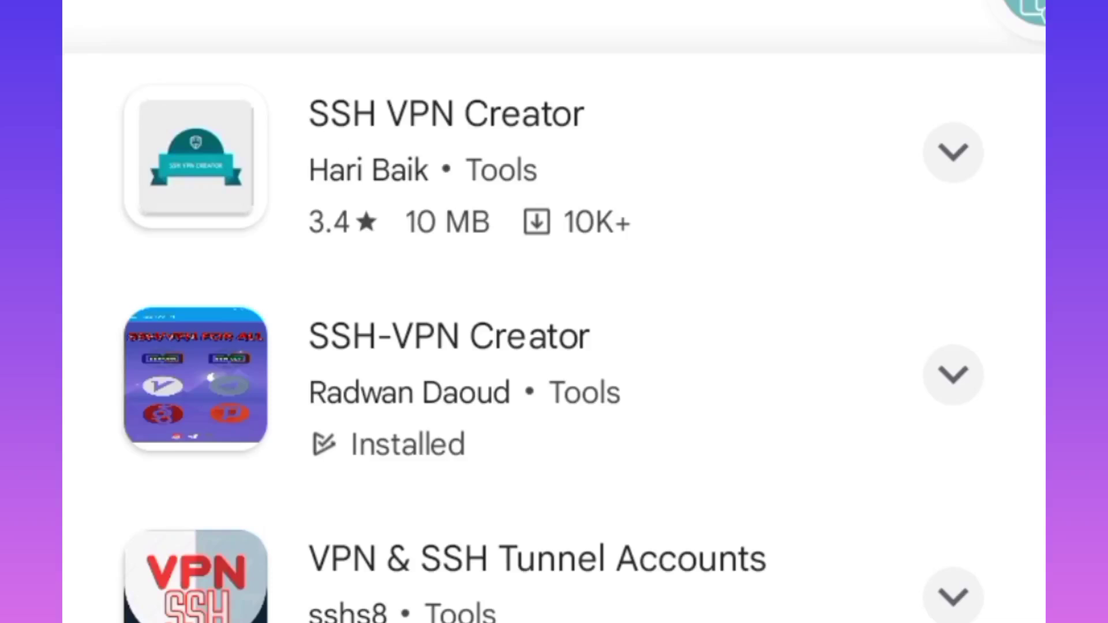
{"action": "mouse_move", "coordinate": [136, 476]}
{"action": "left_mouse_down"}
{"action": "mouse_move", "coordinate": [821, 467]}
{"action": "mouse_move", "coordinate": [774, 299]}
{"action": "mouse_move", "coordinate": [430, 272]}
{"action": "left_mouse_up"}
{"action": "mouse_move", "coordinate": [363, 272]}
{"action": "left_mouse_down"}
{"action": "mouse_move", "coordinate": [119, 262]}
{"action": "mouse_move", "coordinate": [99, 416]}
{"action": "mouse_move", "coordinate": [292, 460]}
{"action": "left_mouse_up"}
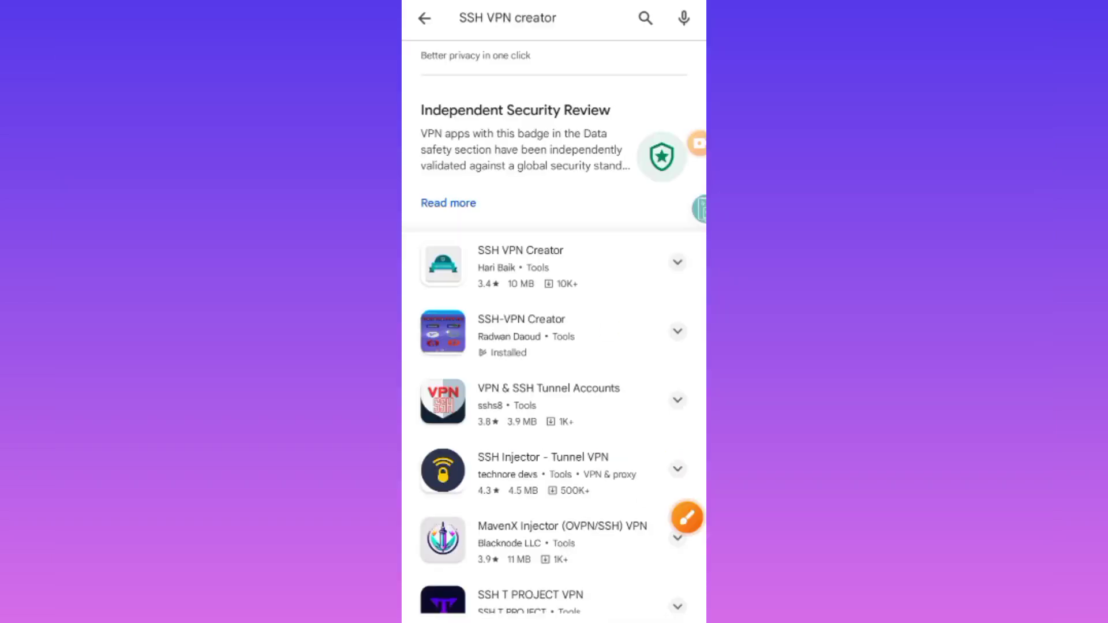
{"action": "left_click", "coordinate": [519, 320]}
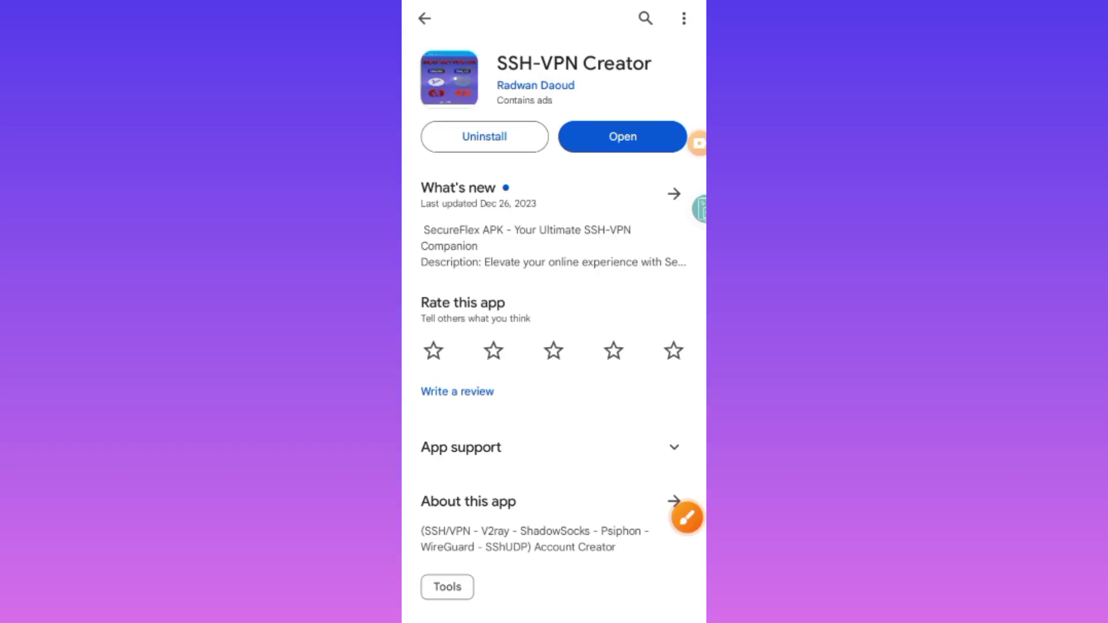
Step: Review the SSH-VPN Creator page showing it is installed, then start a blank search
{"action": "left_click", "coordinate": [687, 517]}
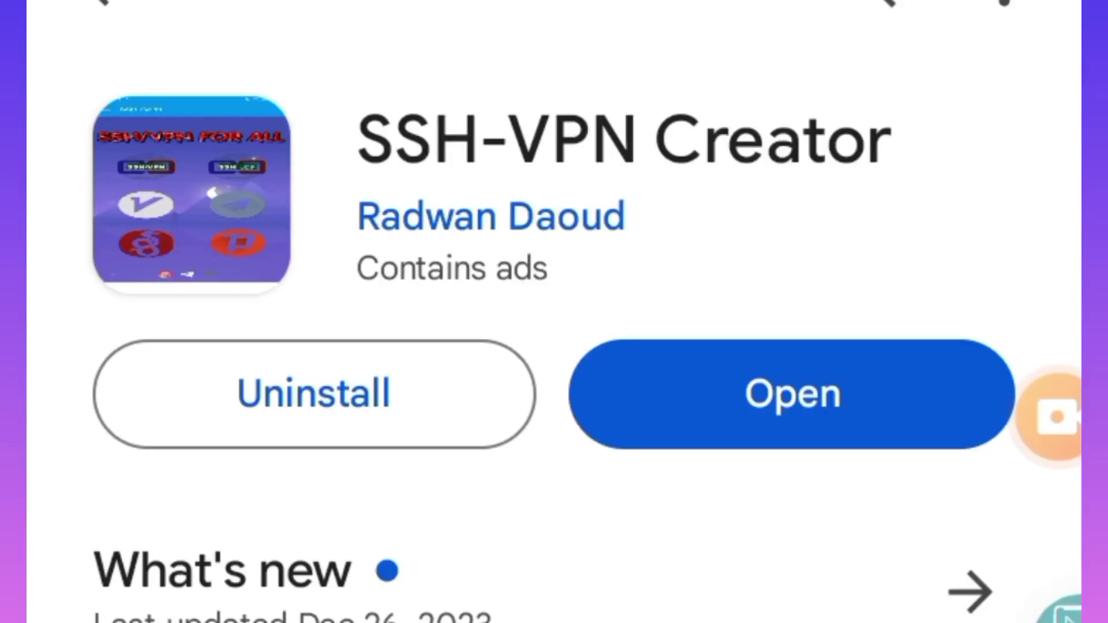
{"action": "mouse_move", "coordinate": [101, 55]}
{"action": "left_mouse_down"}
{"action": "mouse_move", "coordinate": [569, 32]}
{"action": "mouse_move", "coordinate": [972, 111]}
{"action": "mouse_move", "coordinate": [776, 283]}
{"action": "left_mouse_up"}
{"action": "mouse_move", "coordinate": [708, 298]}
{"action": "left_mouse_down"}
{"action": "mouse_move", "coordinate": [294, 306]}
{"action": "mouse_move", "coordinate": [69, 215]}
{"action": "mouse_move", "coordinate": [151, 12]}
{"action": "left_mouse_up"}
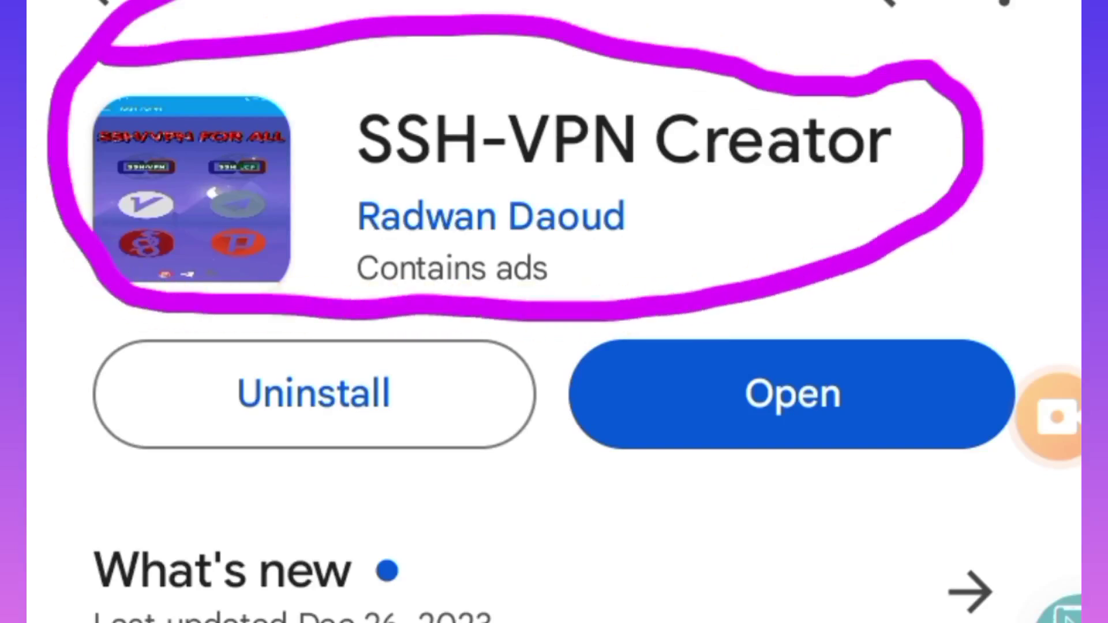
{"action": "mouse_move", "coordinate": [315, 167]}
{"action": "left_mouse_down"}
{"action": "mouse_move", "coordinate": [673, 181]}
{"action": "mouse_move", "coordinate": [656, 248]}
{"action": "mouse_move", "coordinate": [407, 245]}
{"action": "mouse_move", "coordinate": [317, 228]}
{"action": "mouse_move", "coordinate": [346, 168]}
{"action": "mouse_move", "coordinate": [326, 167]}
{"action": "left_mouse_up"}
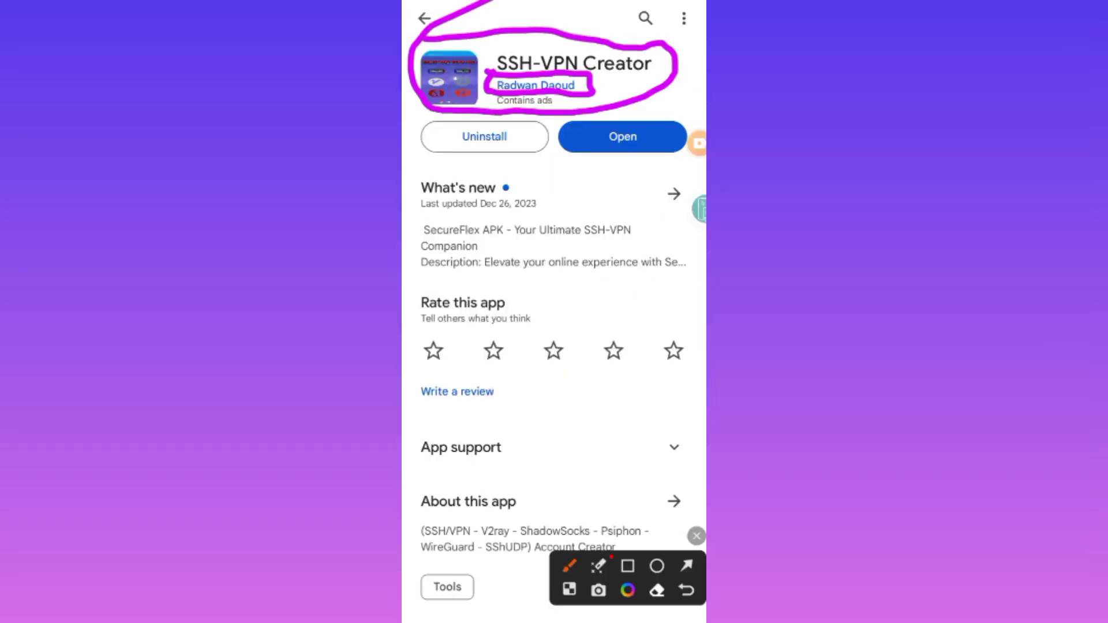
{"action": "mouse_move", "coordinate": [580, 113]}
{"action": "left_mouse_down"}
{"action": "mouse_move", "coordinate": [664, 115]}
{"action": "mouse_move", "coordinate": [689, 151]}
{"action": "mouse_move", "coordinate": [563, 162]}
{"action": "mouse_move", "coordinate": [623, 107]}
{"action": "left_mouse_up"}
{"action": "left_click", "coordinate": [697, 536]}
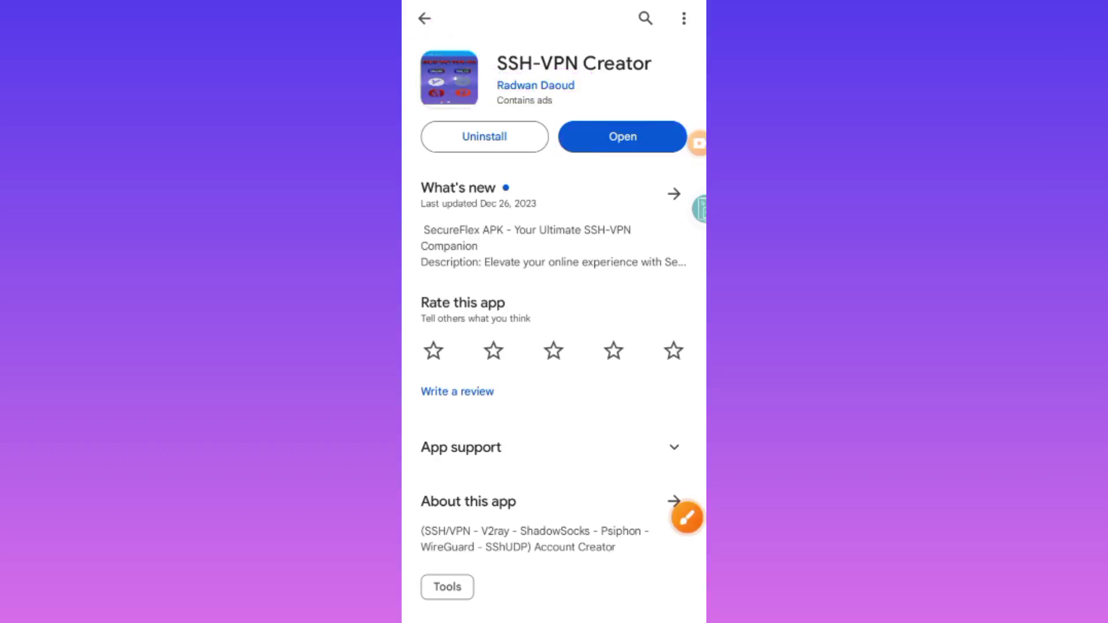
{"action": "left_click", "coordinate": [647, 18]}
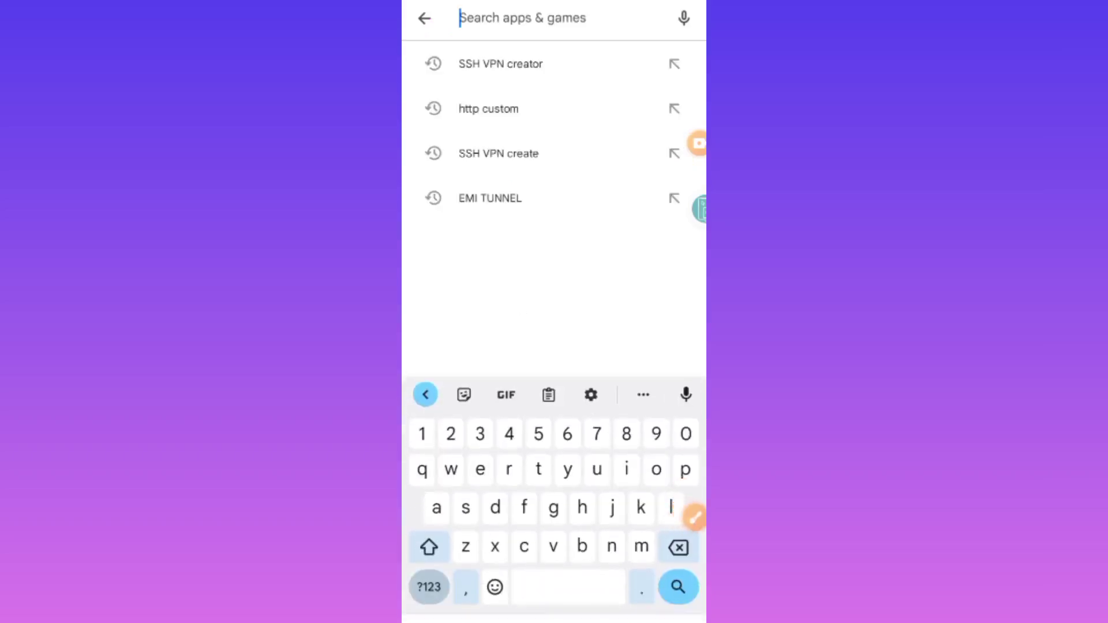
Step: Return home and swipe to the page with HTTP Custom, SSH VPN Creator and Notes
{"action": "key", "text": "super"}
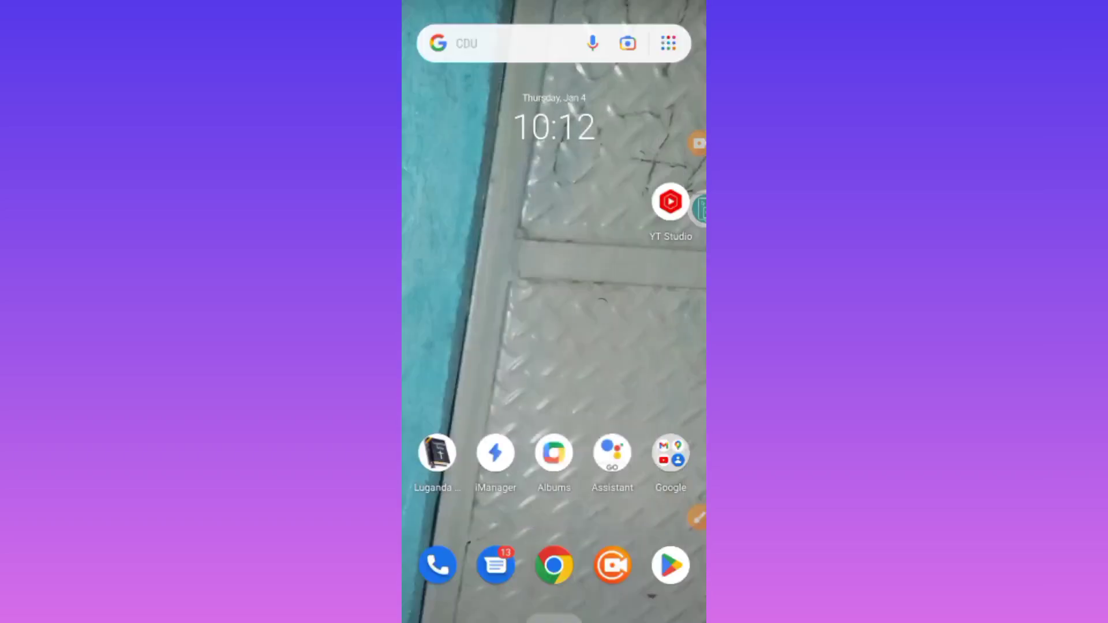
{"action": "mouse_move", "coordinate": [698, 517]}
{"action": "left_mouse_down"}
{"action": "mouse_move", "coordinate": [553, 530]}
{"action": "mouse_move", "coordinate": [556, 594]}
{"action": "left_mouse_up"}
{"action": "left_click_drag", "start_coordinate": [635, 288], "coordinate": [462, 289]}
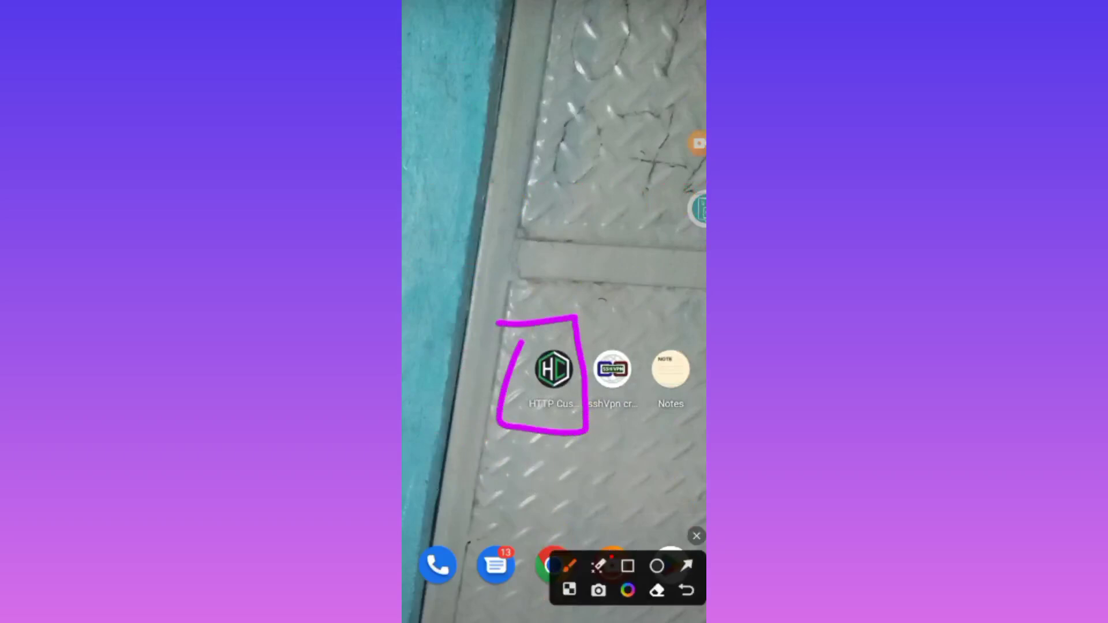
Step: Drag the HTTP Custom icon above SSH VPN Creator and Notes
{"action": "left_click", "coordinate": [696, 535]}
{"action": "left_click", "coordinate": [554, 369]}
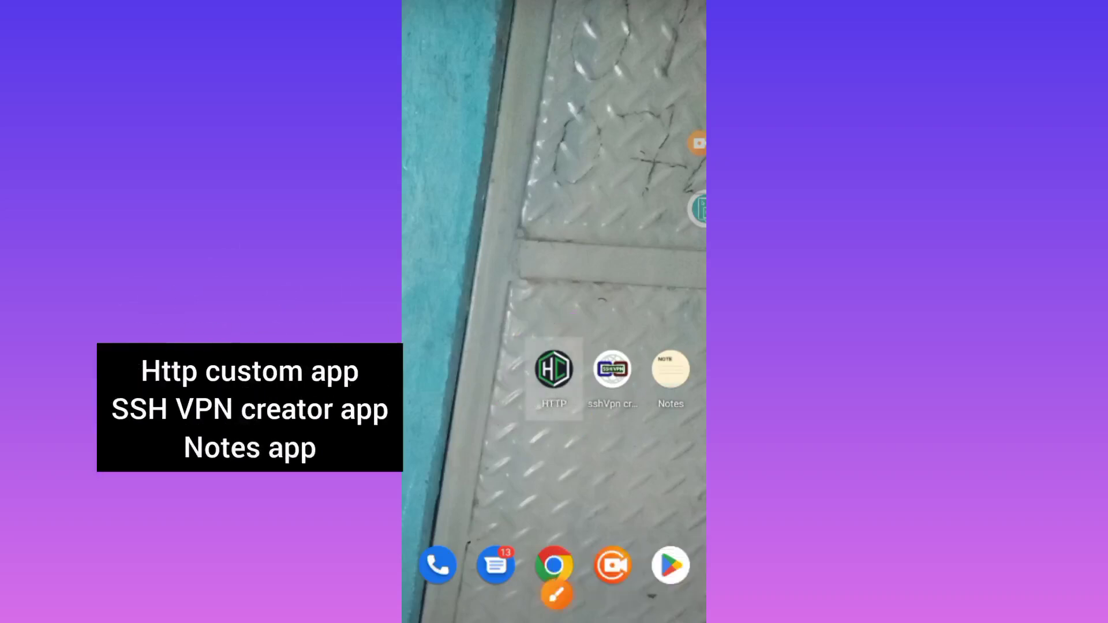
{"action": "mouse_move", "coordinate": [613, 369]}
{"action": "left_mouse_down"}
{"action": "mouse_move", "coordinate": [650, 317]}
{"action": "mouse_move", "coordinate": [614, 367]}
{"action": "left_mouse_up"}
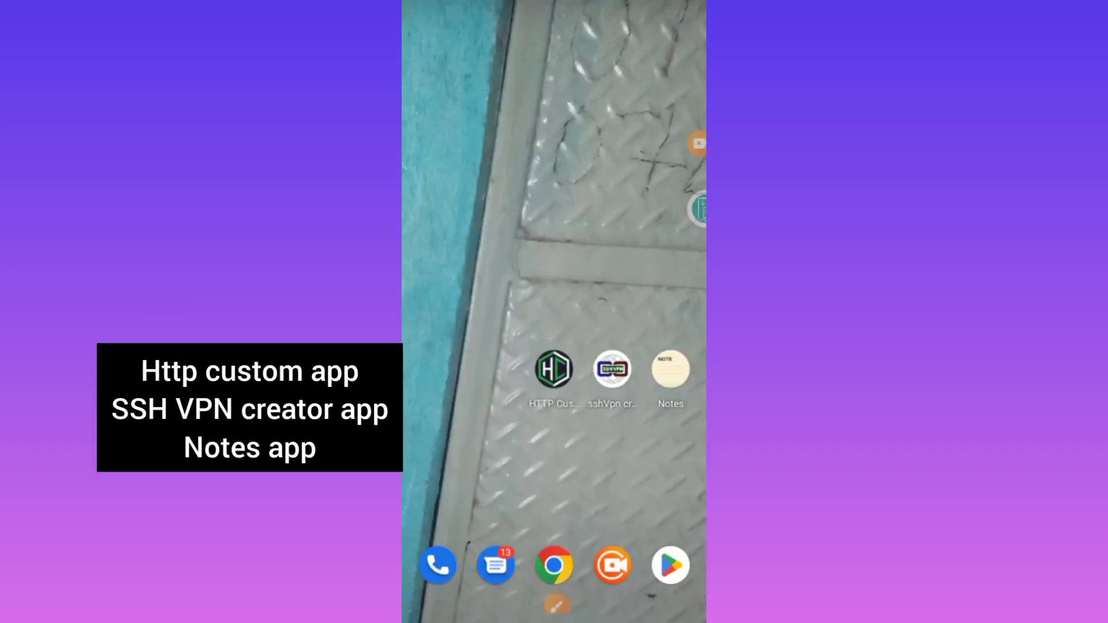
{"action": "left_click", "coordinate": [556, 605]}
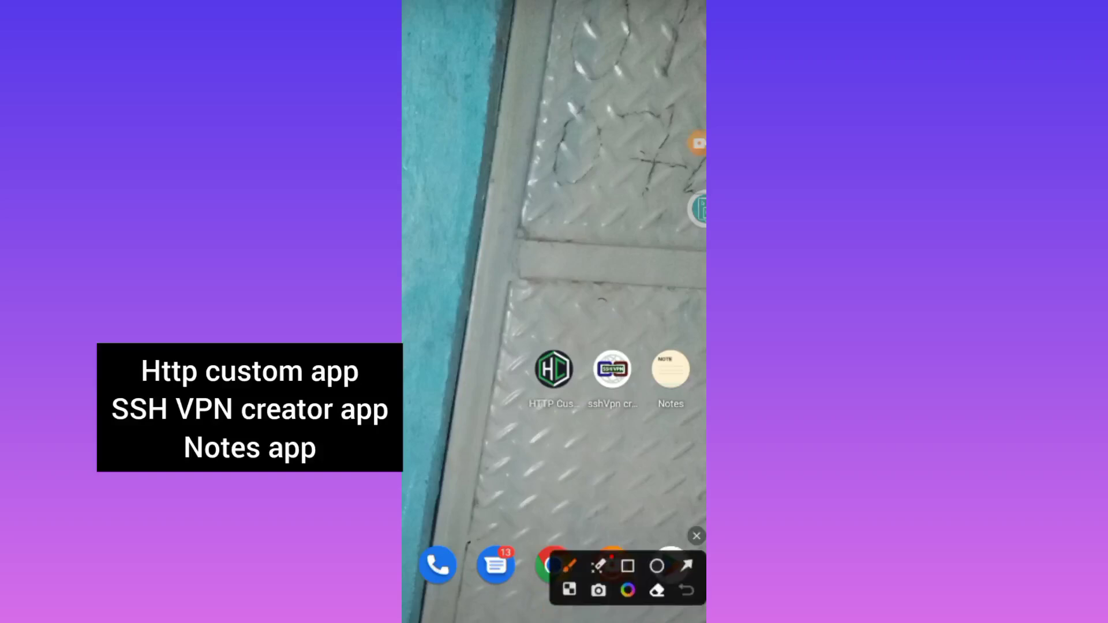
{"action": "mouse_move", "coordinate": [638, 326]}
{"action": "left_mouse_down"}
{"action": "mouse_move", "coordinate": [695, 399]}
{"action": "mouse_move", "coordinate": [698, 295]}
{"action": "left_mouse_up"}
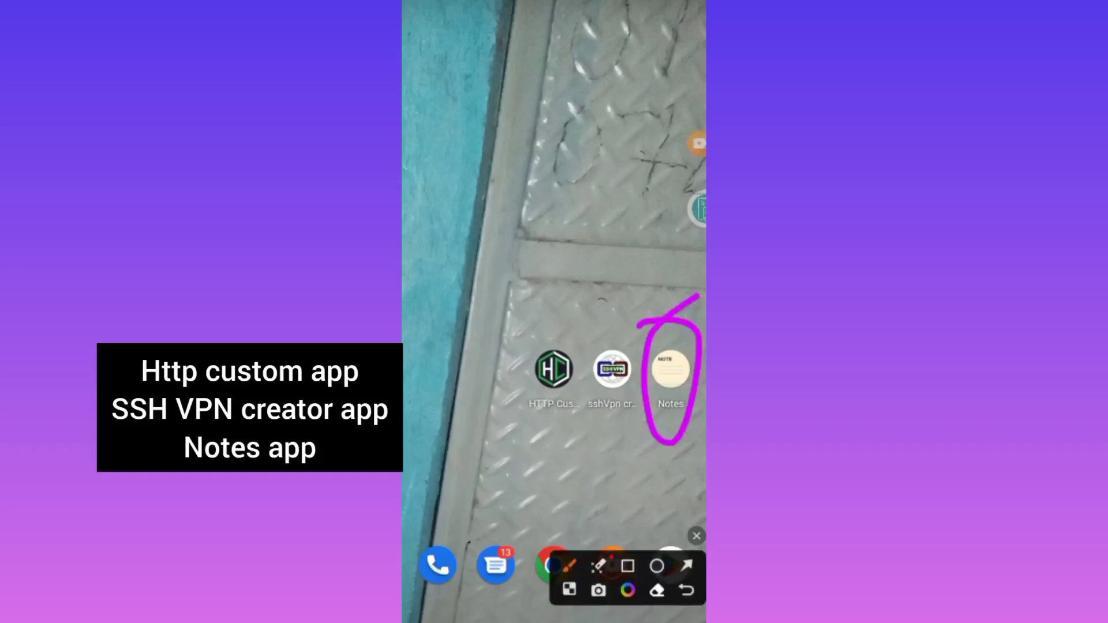
{"action": "left_click", "coordinate": [696, 536]}
{"action": "left_click", "coordinate": [554, 369]}
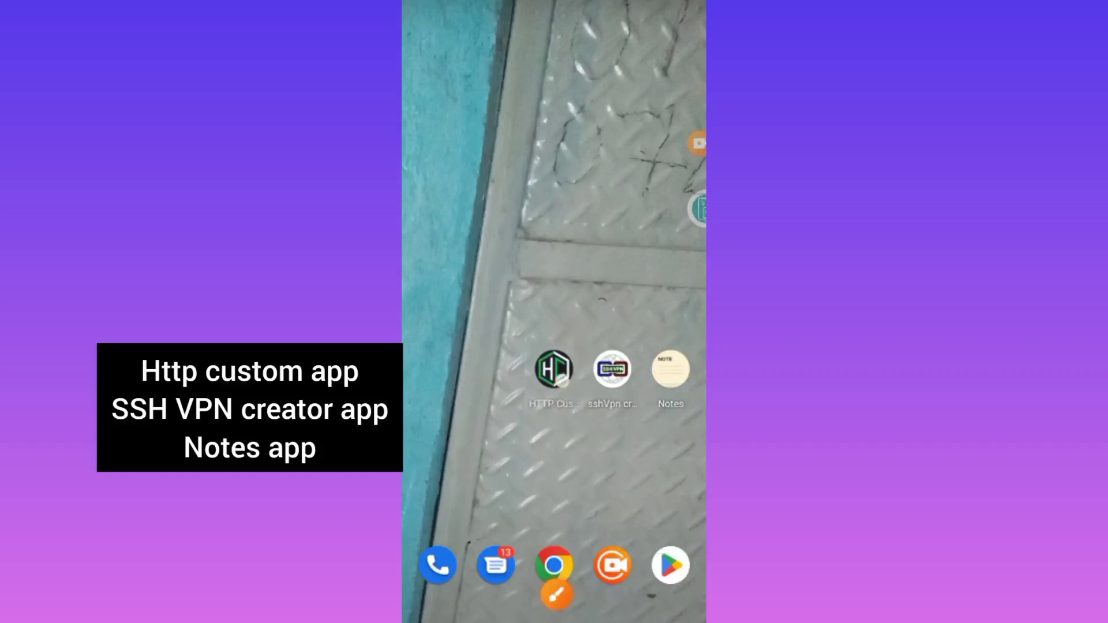
{"action": "left_click_drag", "start_coordinate": [554, 369], "coordinate": [659, 296]}
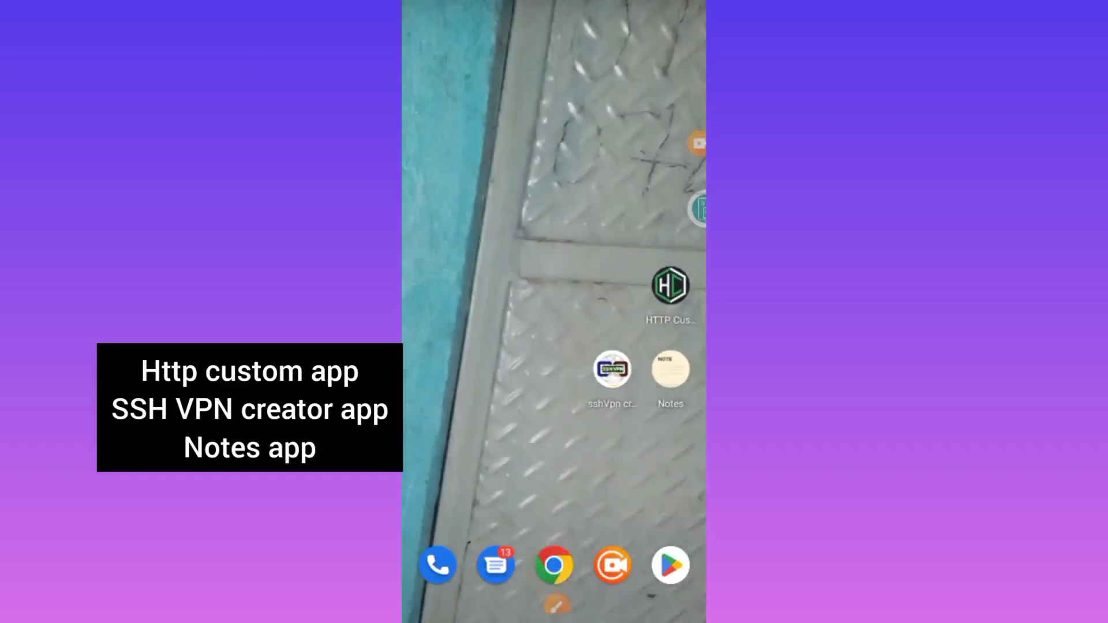
{"action": "left_click_drag", "start_coordinate": [606, 371], "coordinate": [606, 371]}
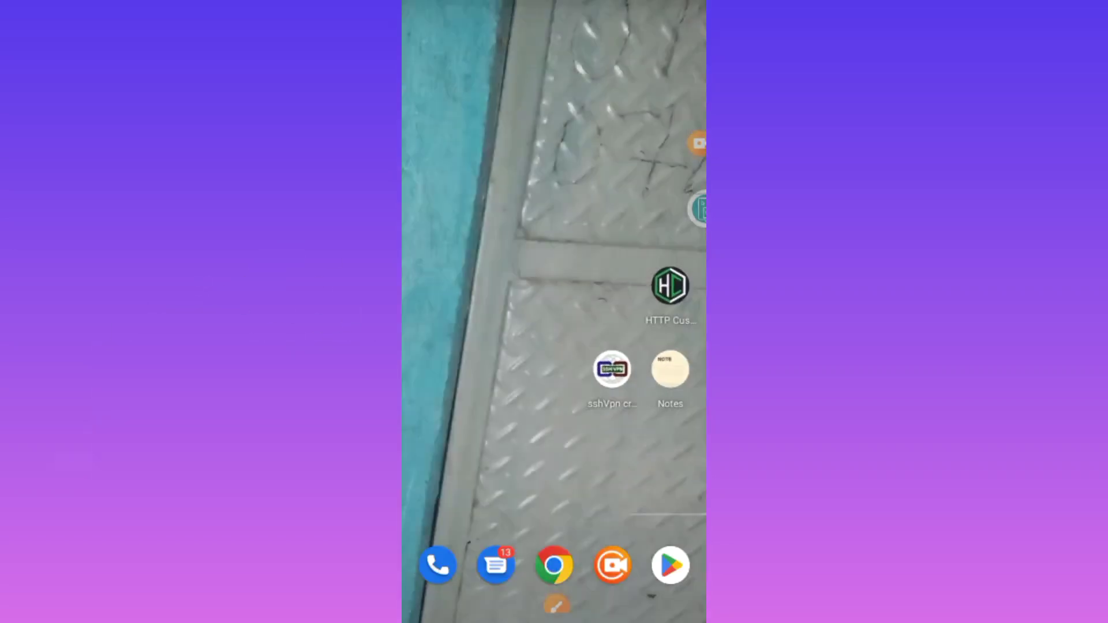
Step: Launch SSH-VPN Creator, box SSH UDP in red, and open its Singapor server list
{"action": "left_click", "coordinate": [612, 369]}
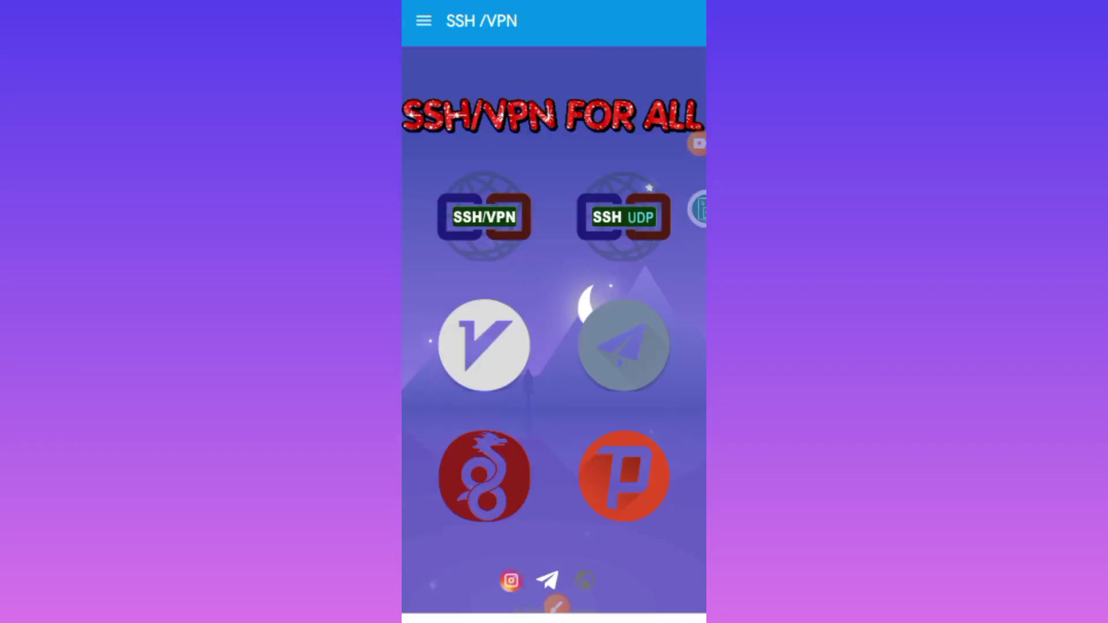
{"action": "left_click", "coordinate": [556, 605]}
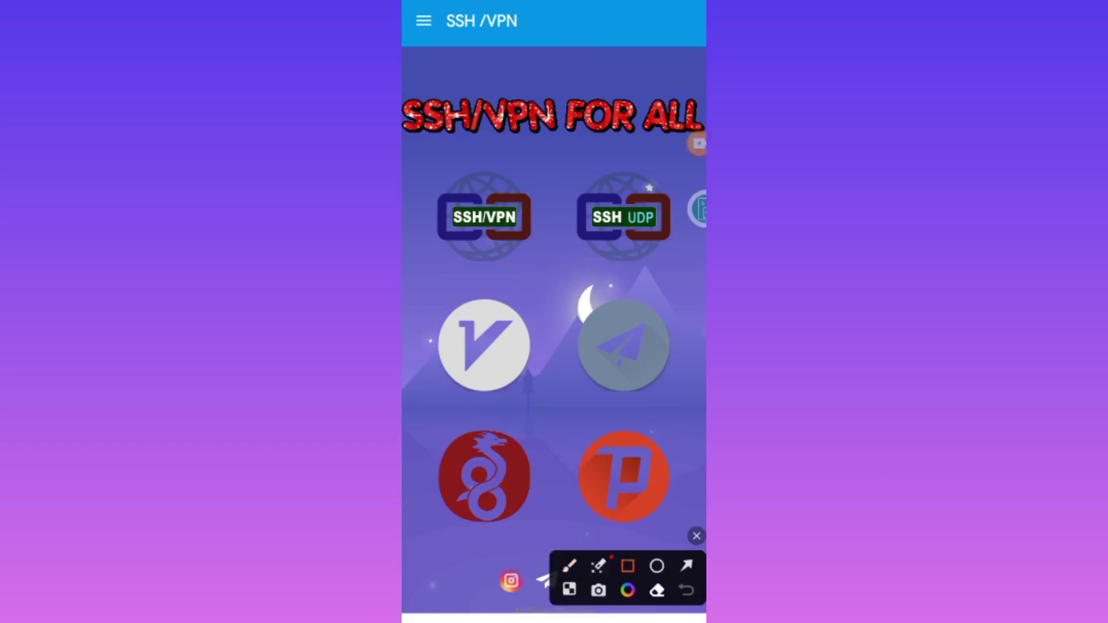
{"action": "left_click_drag", "start_coordinate": [564, 155], "coordinate": [701, 267]}
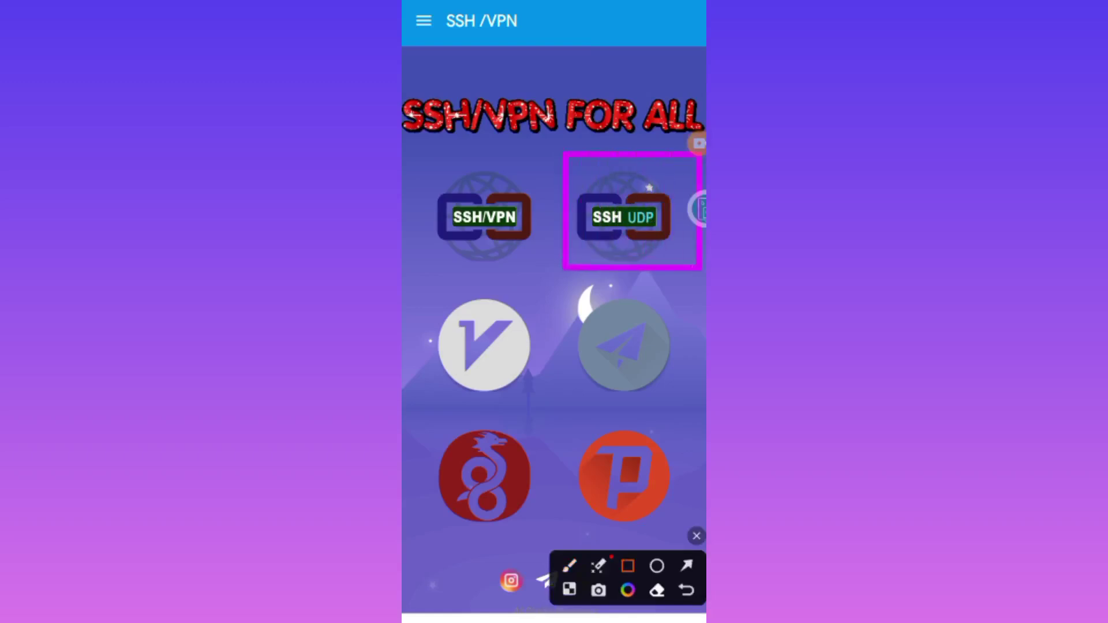
{"action": "left_click", "coordinate": [627, 590]}
{"action": "left_click", "coordinate": [501, 586]}
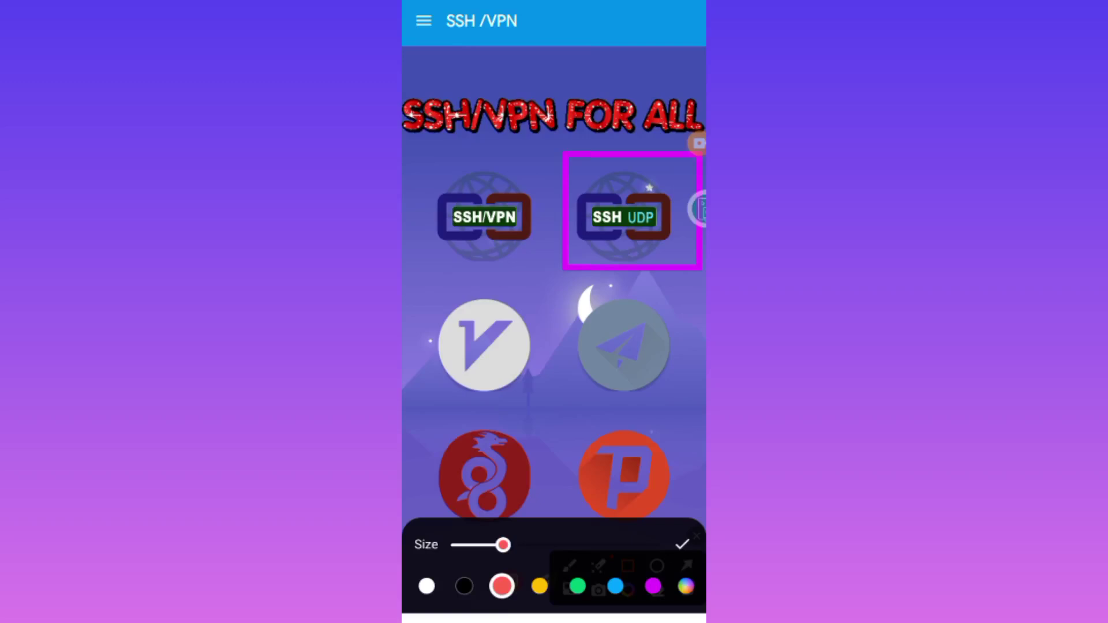
{"action": "left_click_drag", "start_coordinate": [564, 132], "coordinate": [685, 268]}
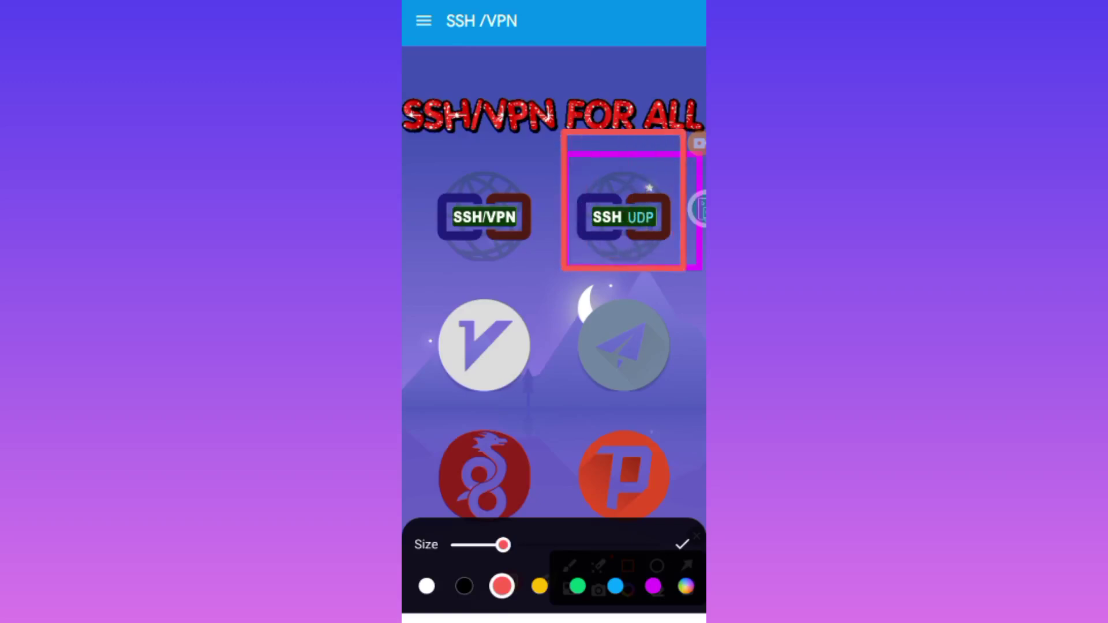
{"action": "left_click", "coordinate": [682, 544]}
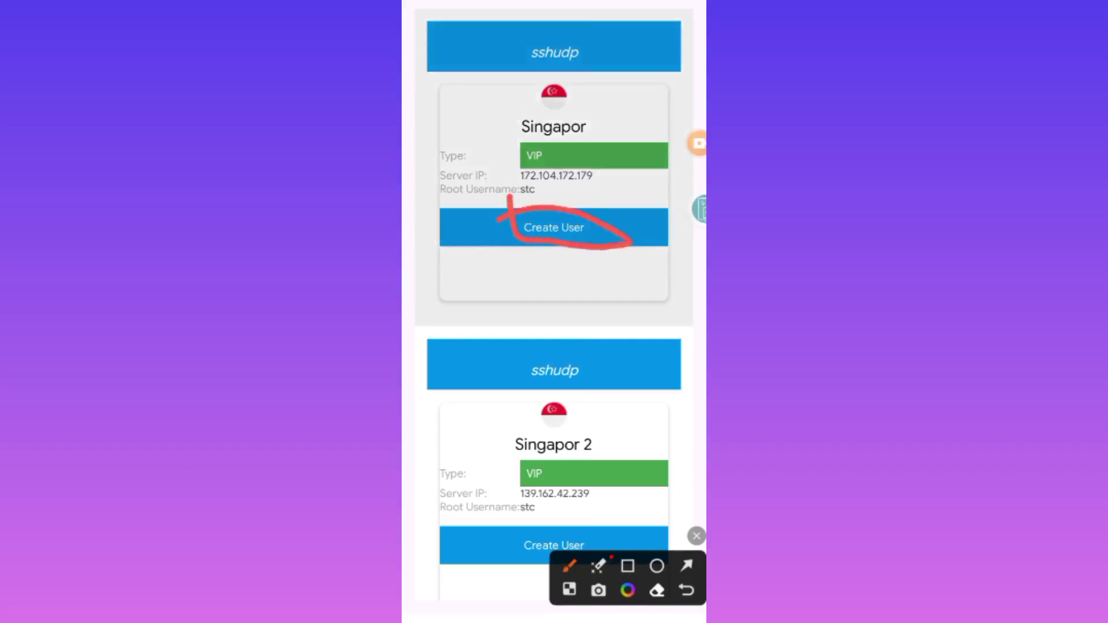
Step: Create an SSH UDP user on the first Singapor server with a username and password
{"action": "left_click", "coordinate": [628, 232]}
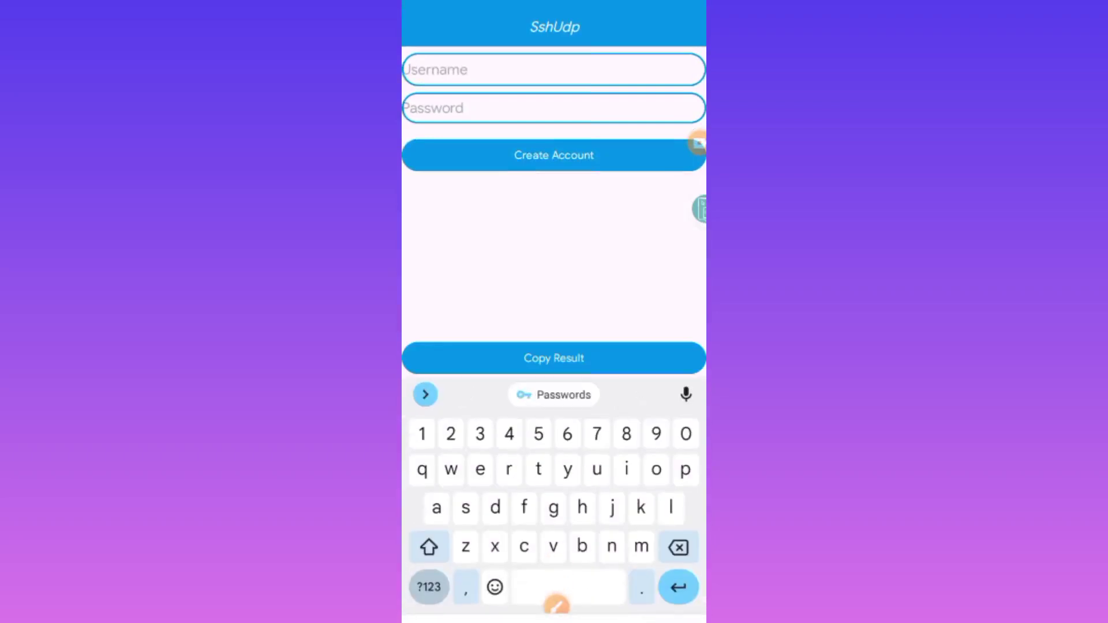
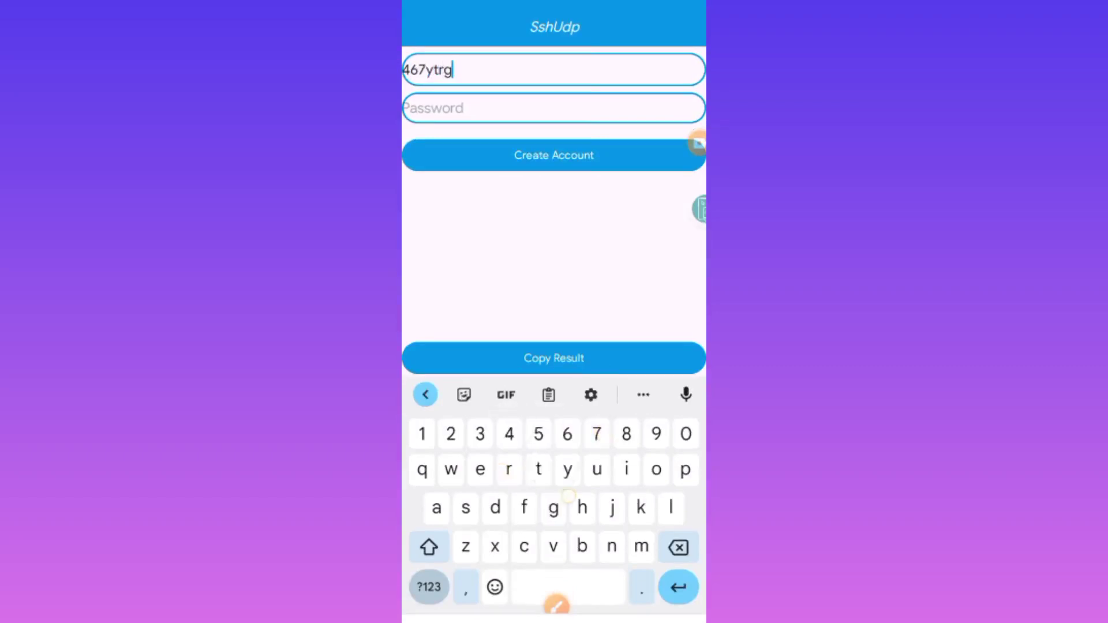
{"action": "left_click", "coordinate": [578, 107]}
{"action": "left_click", "coordinate": [556, 605]}
{"action": "mouse_move", "coordinate": [495, 128]}
{"action": "left_mouse_down"}
{"action": "mouse_move", "coordinate": [507, 173]}
{"action": "mouse_move", "coordinate": [593, 186]}
{"action": "mouse_move", "coordinate": [632, 167]}
{"action": "mouse_move", "coordinate": [520, 139]}
{"action": "left_mouse_up"}
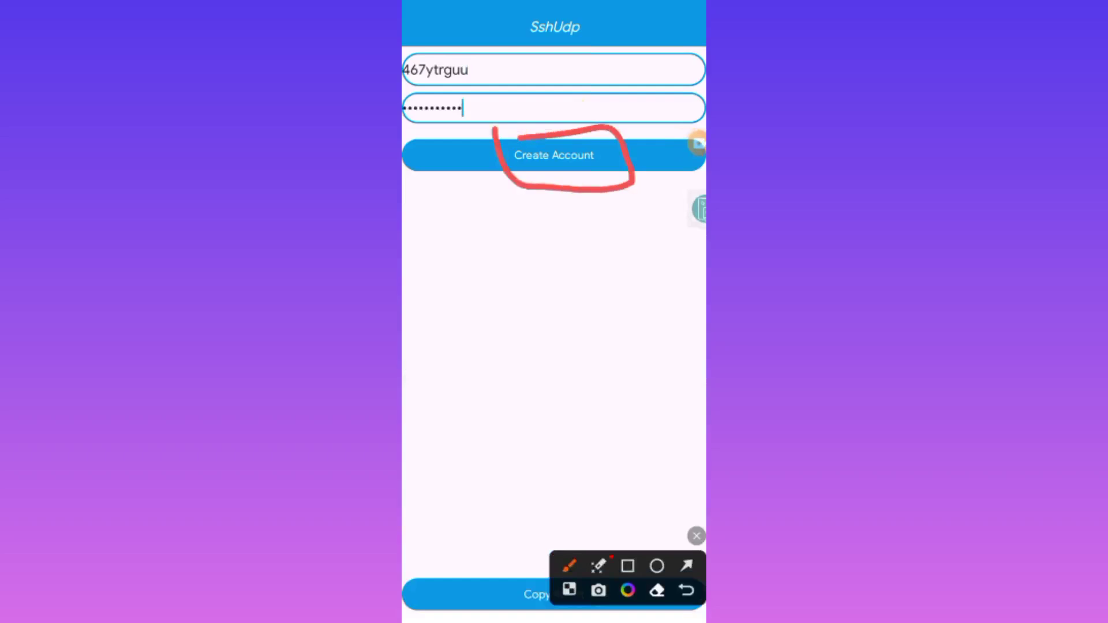
{"action": "left_click", "coordinate": [686, 590]}
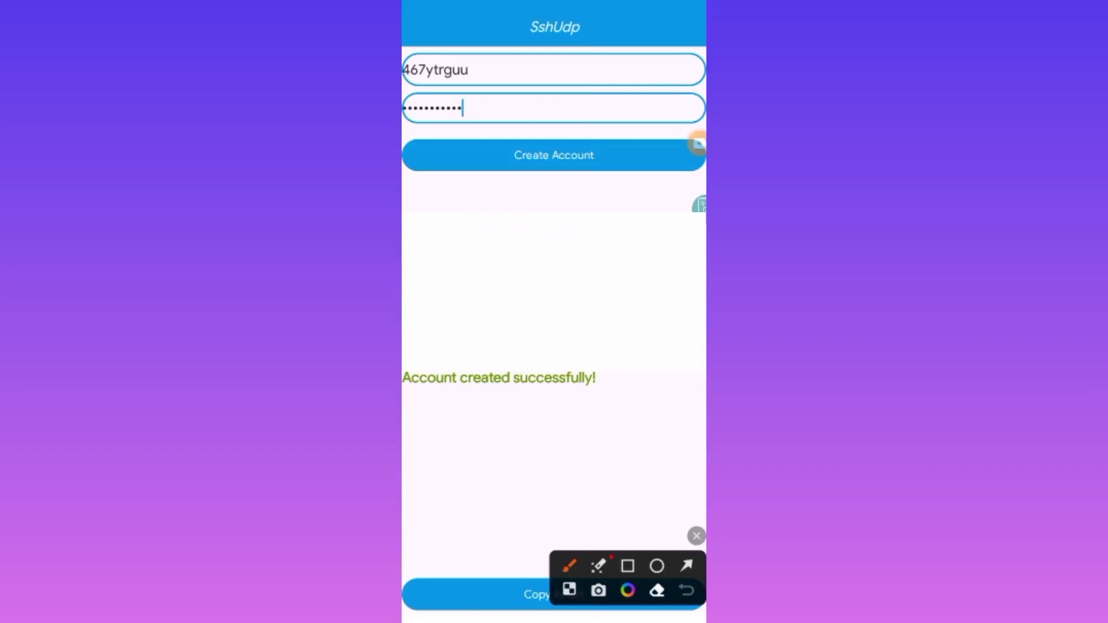
{"action": "left_click_drag", "start_coordinate": [413, 398], "coordinate": [613, 392]}
{"action": "left_click_drag", "start_coordinate": [547, 469], "coordinate": [533, 569]}
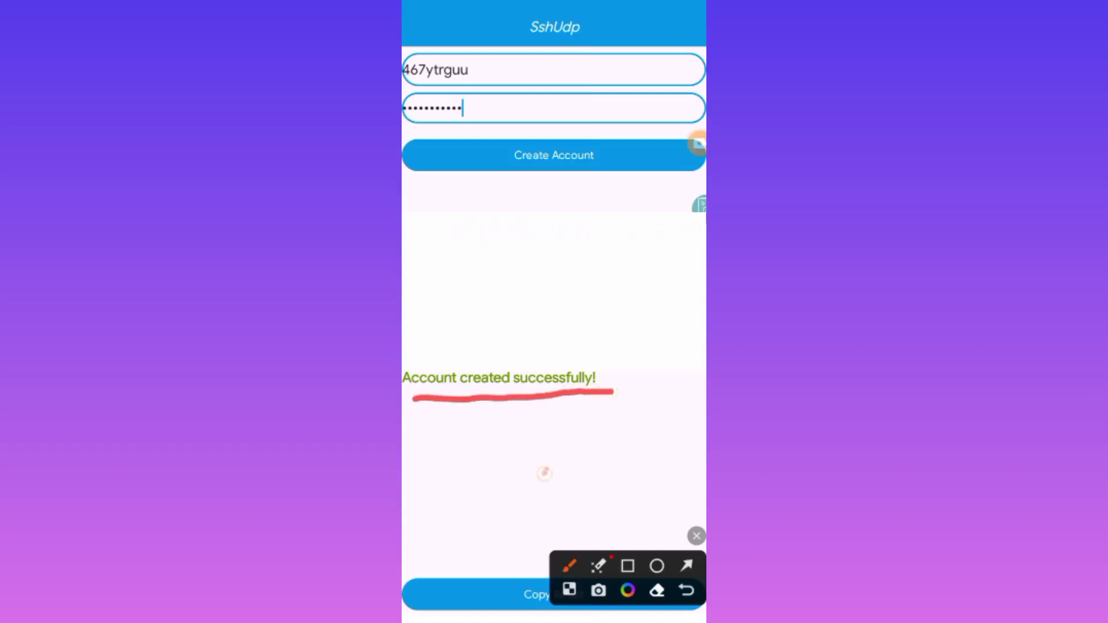
{"action": "mouse_move", "coordinate": [527, 529]}
{"action": "left_mouse_down"}
{"action": "mouse_move", "coordinate": [536, 571]}
{"action": "mouse_move", "coordinate": [562, 535]}
{"action": "left_mouse_up"}
{"action": "left_click", "coordinate": [694, 534]}
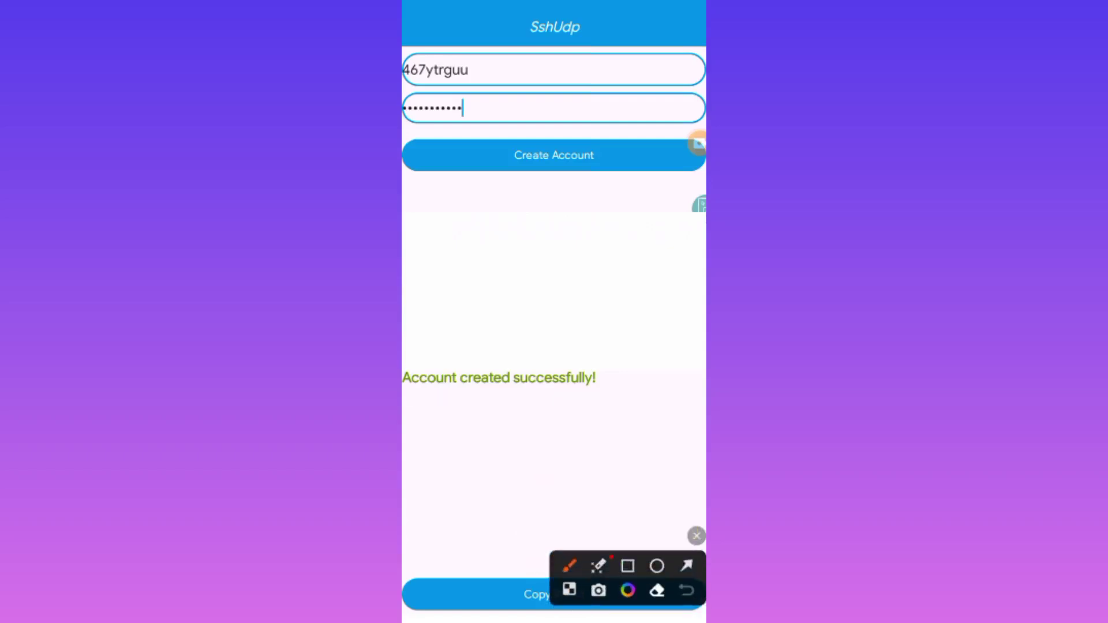
{"action": "mouse_move", "coordinate": [473, 547]}
{"action": "left_mouse_down"}
{"action": "mouse_move", "coordinate": [606, 558]}
{"action": "mouse_move", "coordinate": [606, 612]}
{"action": "left_mouse_up"}
{"action": "left_click_drag", "start_coordinate": [521, 558], "coordinate": [490, 610]}
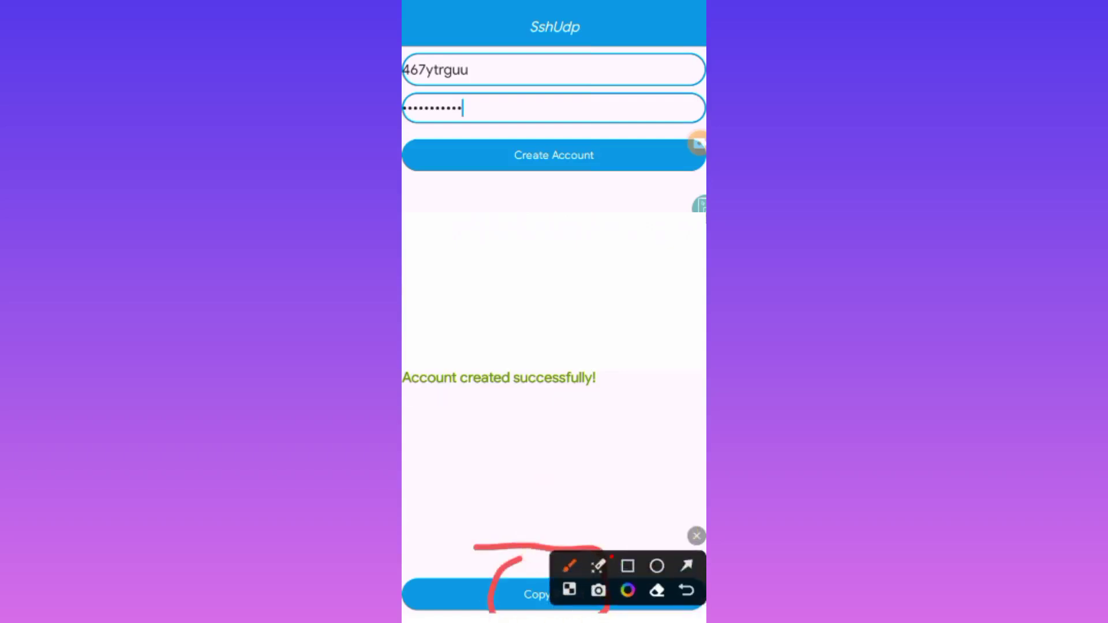
{"action": "left_click_drag", "start_coordinate": [570, 588], "coordinate": [570, 434]}
{"action": "mouse_move", "coordinate": [503, 582]}
{"action": "left_mouse_down"}
{"action": "mouse_move", "coordinate": [577, 578]}
{"action": "mouse_move", "coordinate": [549, 601]}
{"action": "mouse_move", "coordinate": [589, 577]}
{"action": "left_mouse_up"}
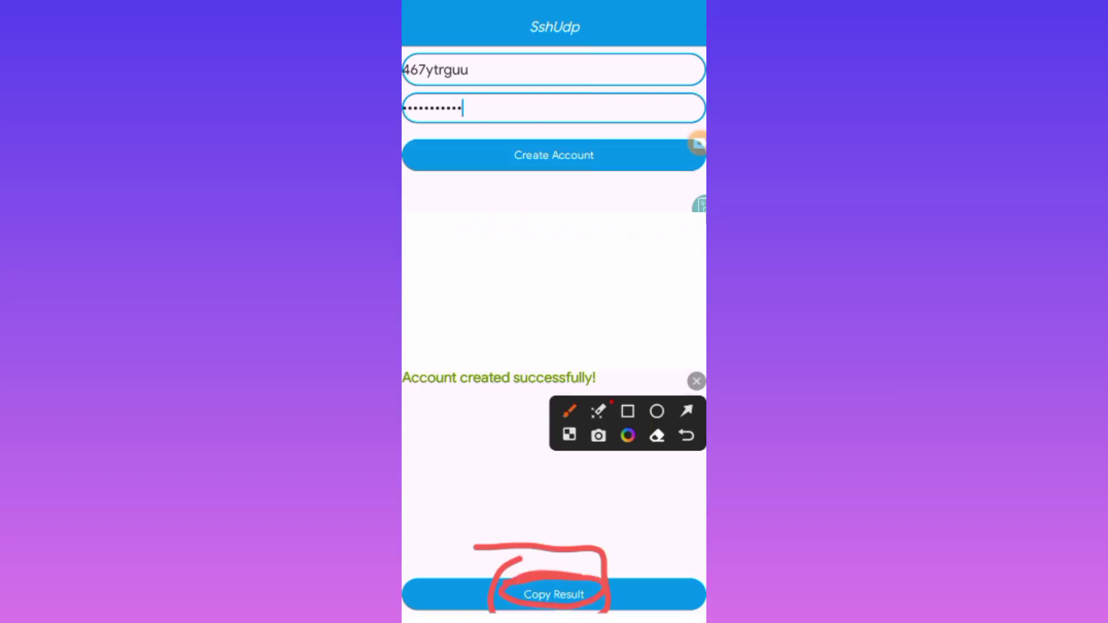
Step: Return to the home screen and circle the Notes app with the annotation pen
{"action": "key", "text": "super"}
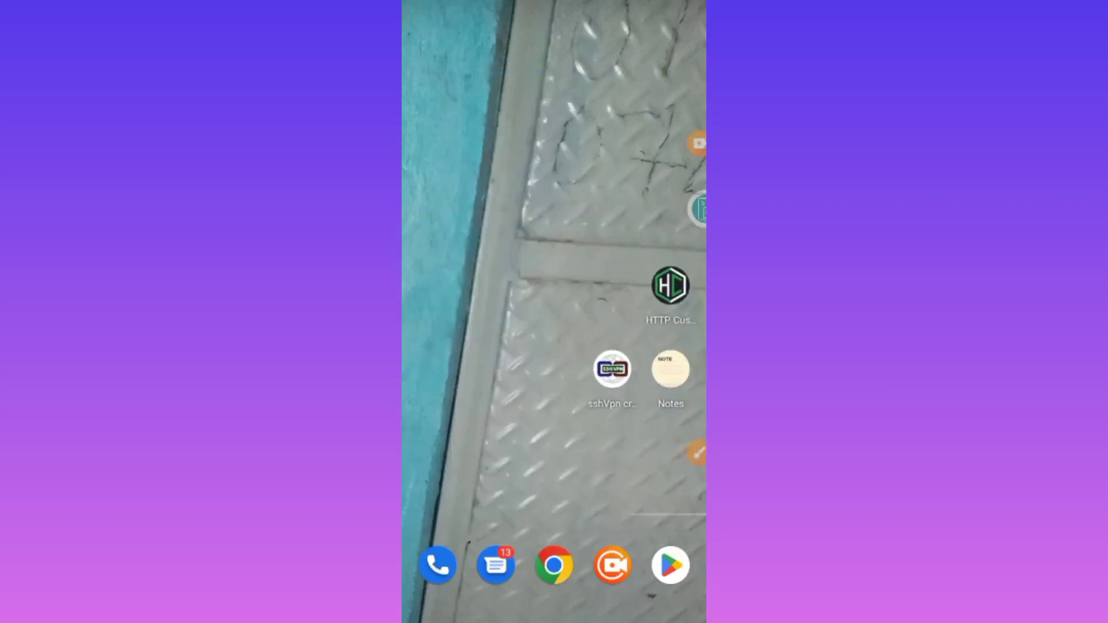
{"action": "left_click", "coordinate": [696, 453]}
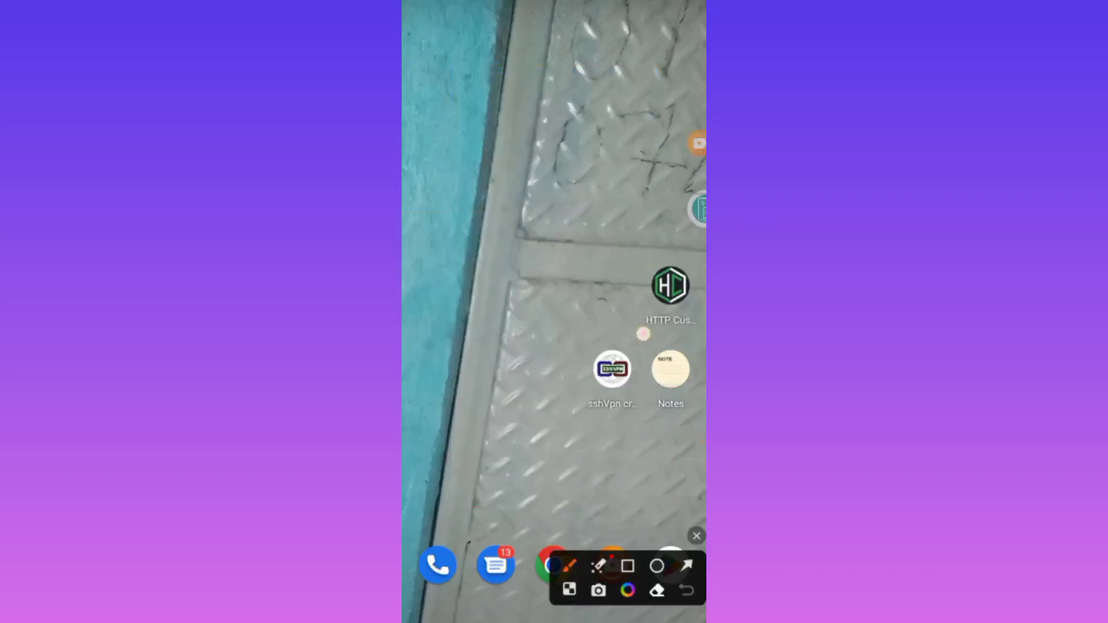
{"action": "mouse_move", "coordinate": [642, 330]}
{"action": "left_mouse_down"}
{"action": "mouse_move", "coordinate": [645, 438]}
{"action": "mouse_move", "coordinate": [697, 423]}
{"action": "mouse_move", "coordinate": [699, 348]}
{"action": "mouse_move", "coordinate": [644, 339]}
{"action": "left_mouse_up"}
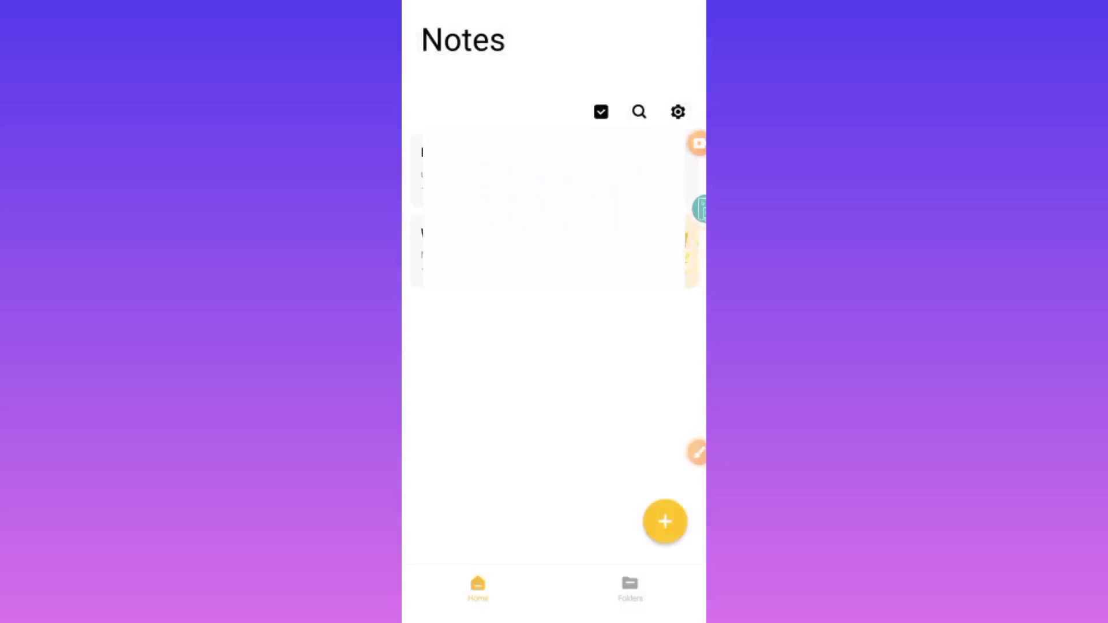
Step: Start a new note and paste the copied SSH UDP account details into it
{"action": "left_click", "coordinate": [696, 453]}
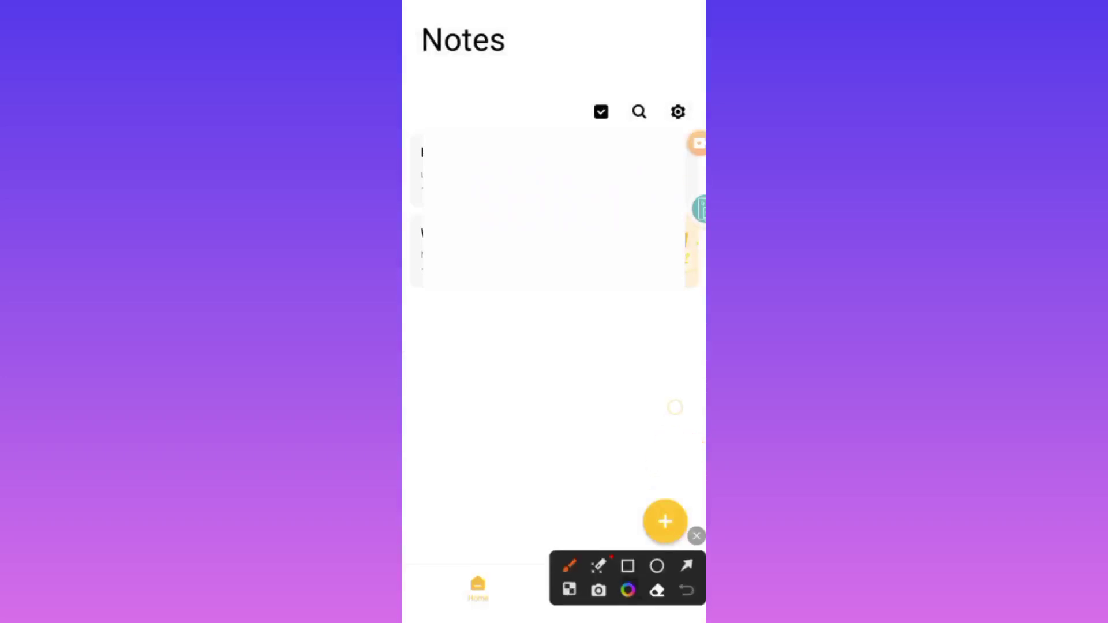
{"action": "left_click_drag", "start_coordinate": [641, 480], "coordinate": [628, 515]}
{"action": "left_click", "coordinate": [697, 536]}
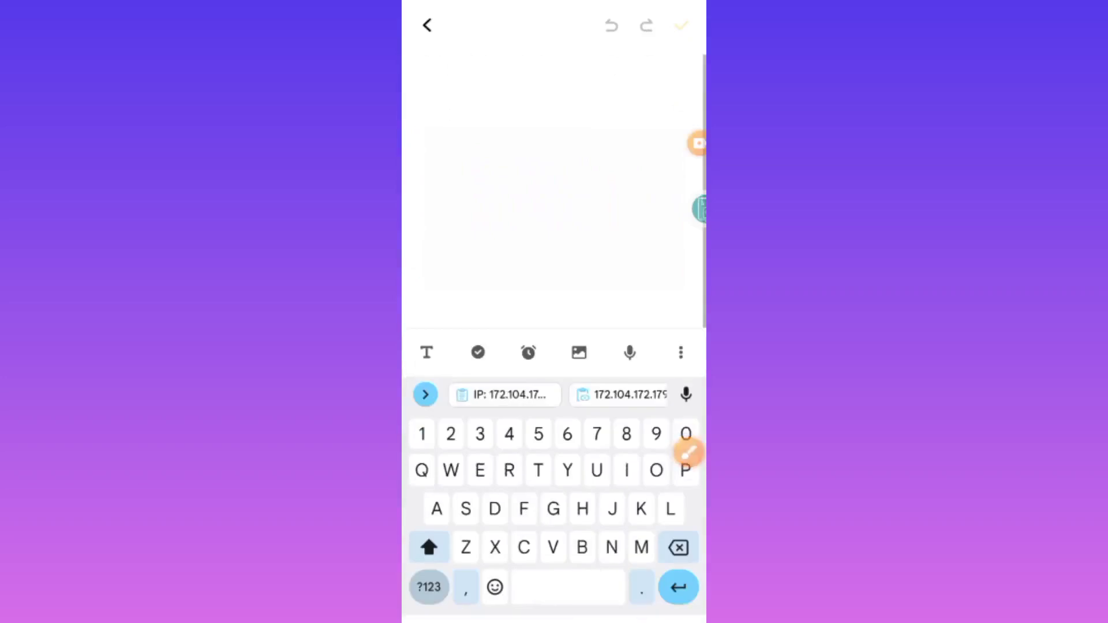
{"action": "left_click", "coordinate": [505, 395]}
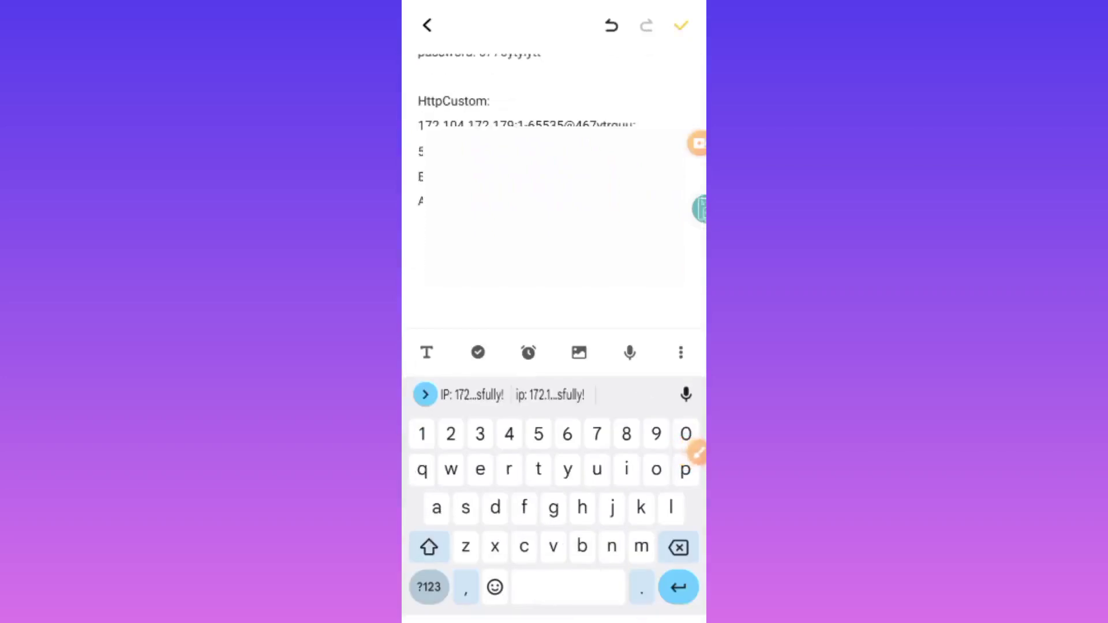
{"action": "key", "text": "Escape"}
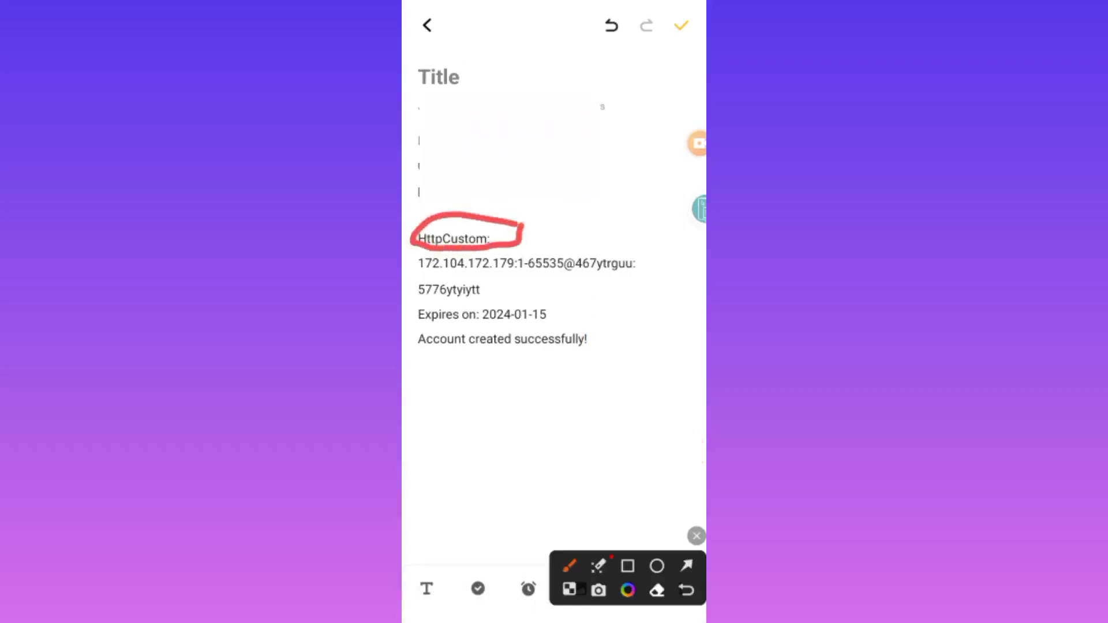
Step: Circle the HttpCustom line, arrow the 2024-01-15 expiry, select IP 172.104.172.179, then go home
{"action": "mouse_move", "coordinate": [413, 272]}
{"action": "left_mouse_down"}
{"action": "mouse_move", "coordinate": [603, 287]}
{"action": "mouse_move", "coordinate": [672, 271]}
{"action": "mouse_move", "coordinate": [650, 251]}
{"action": "mouse_move", "coordinate": [509, 245]}
{"action": "mouse_move", "coordinate": [424, 249]}
{"action": "mouse_move", "coordinate": [427, 267]}
{"action": "left_mouse_up"}
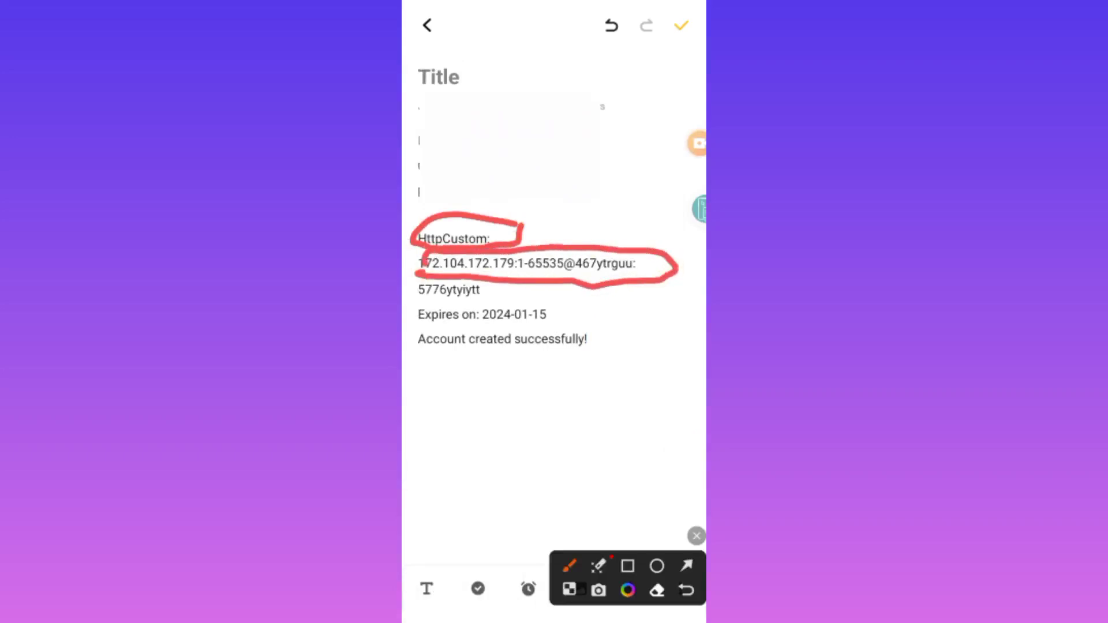
{"action": "left_click", "coordinate": [686, 590]}
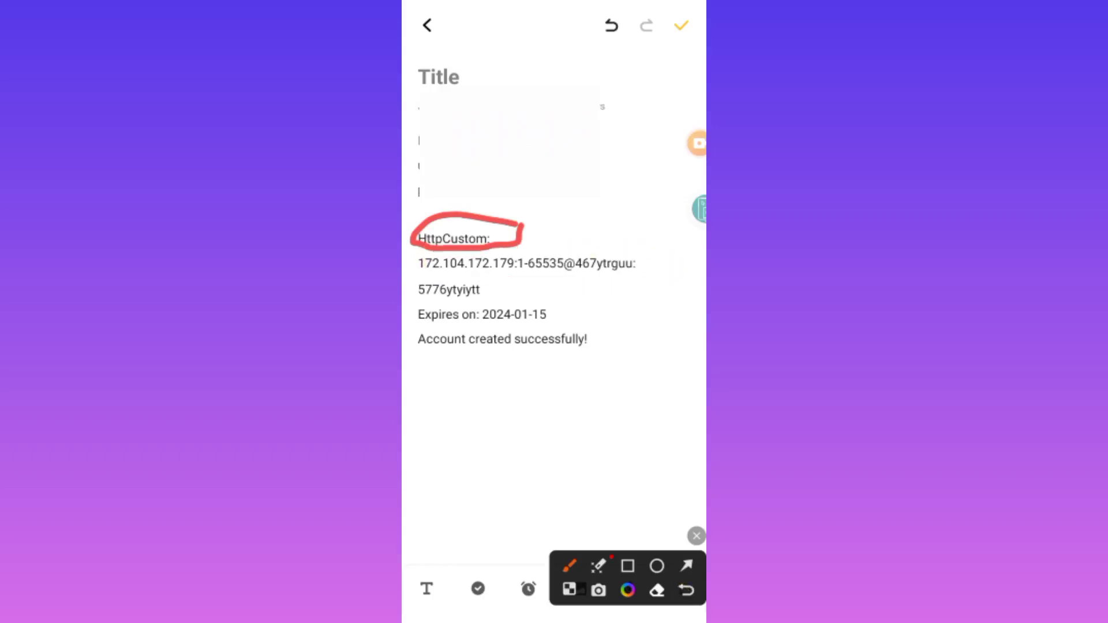
{"action": "mouse_move", "coordinate": [424, 247]}
{"action": "left_mouse_down"}
{"action": "mouse_move", "coordinate": [569, 243]}
{"action": "mouse_move", "coordinate": [641, 226]}
{"action": "mouse_move", "coordinate": [630, 295]}
{"action": "mouse_move", "coordinate": [583, 300]}
{"action": "mouse_move", "coordinate": [429, 299]}
{"action": "mouse_move", "coordinate": [410, 260]}
{"action": "mouse_move", "coordinate": [445, 233]}
{"action": "left_mouse_up"}
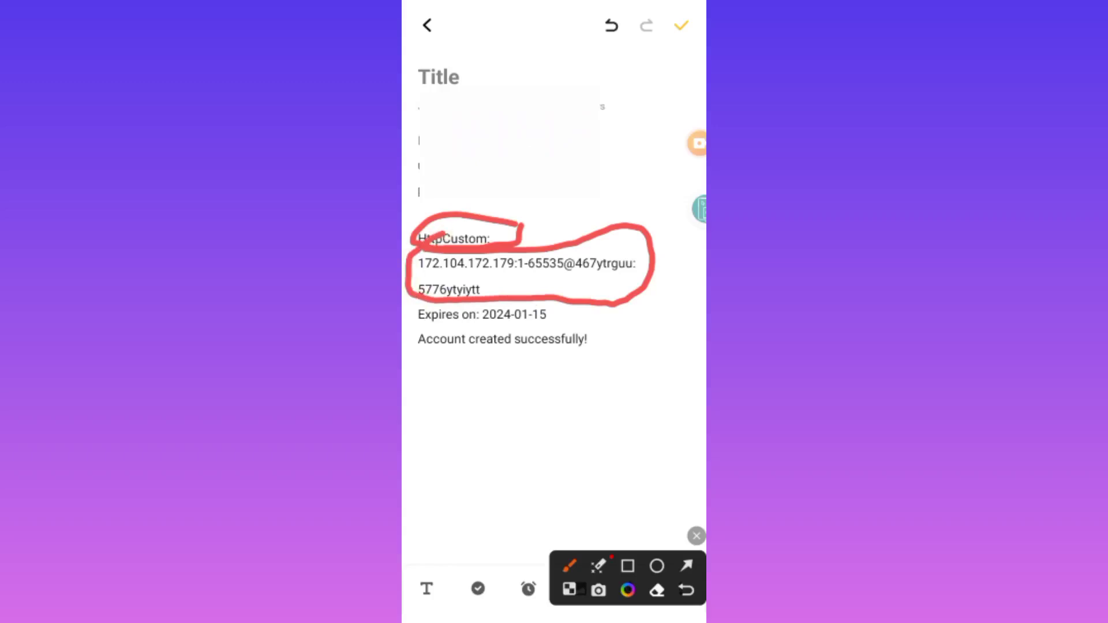
{"action": "left_click", "coordinate": [687, 566]}
{"action": "left_click_drag", "start_coordinate": [644, 327], "coordinate": [549, 316]}
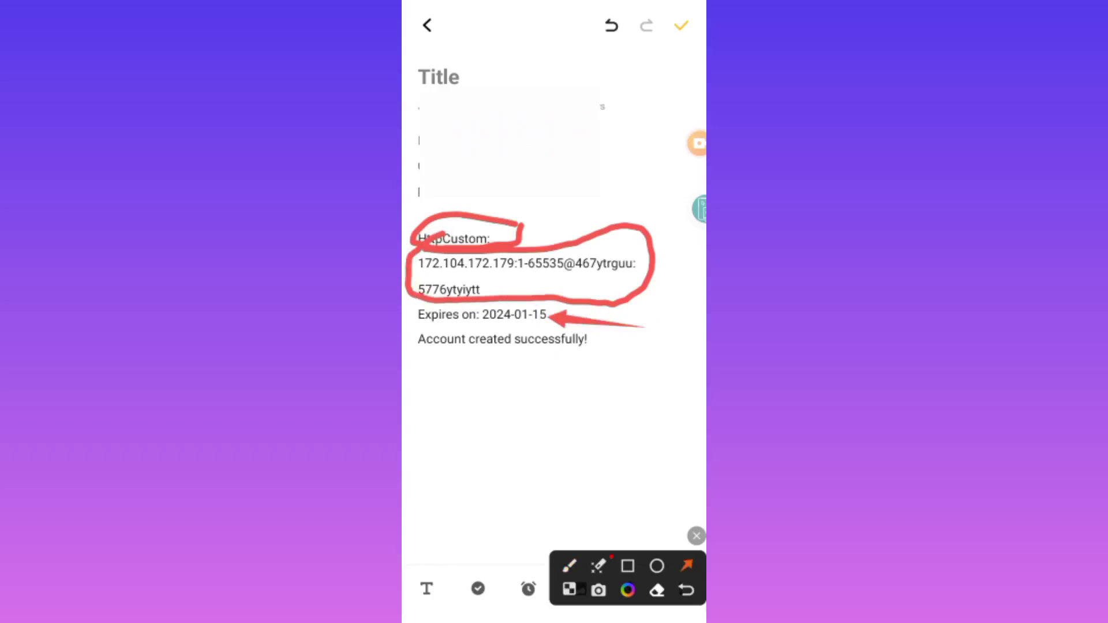
{"action": "left_click", "coordinate": [696, 536]}
{"action": "left_click", "coordinate": [588, 339]}
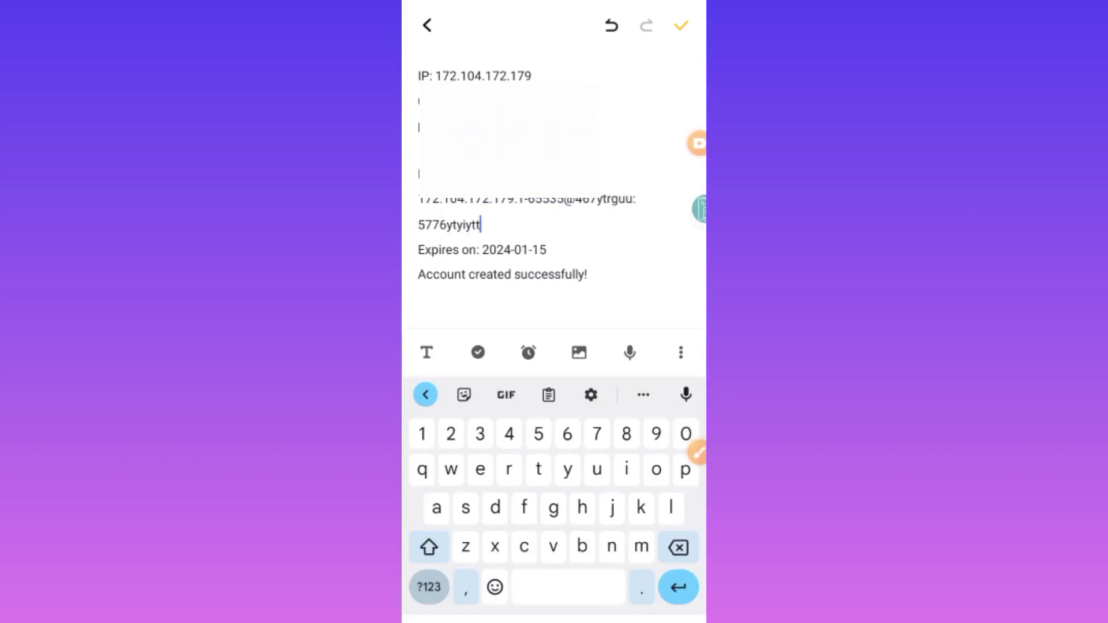
{"action": "key", "text": "super"}
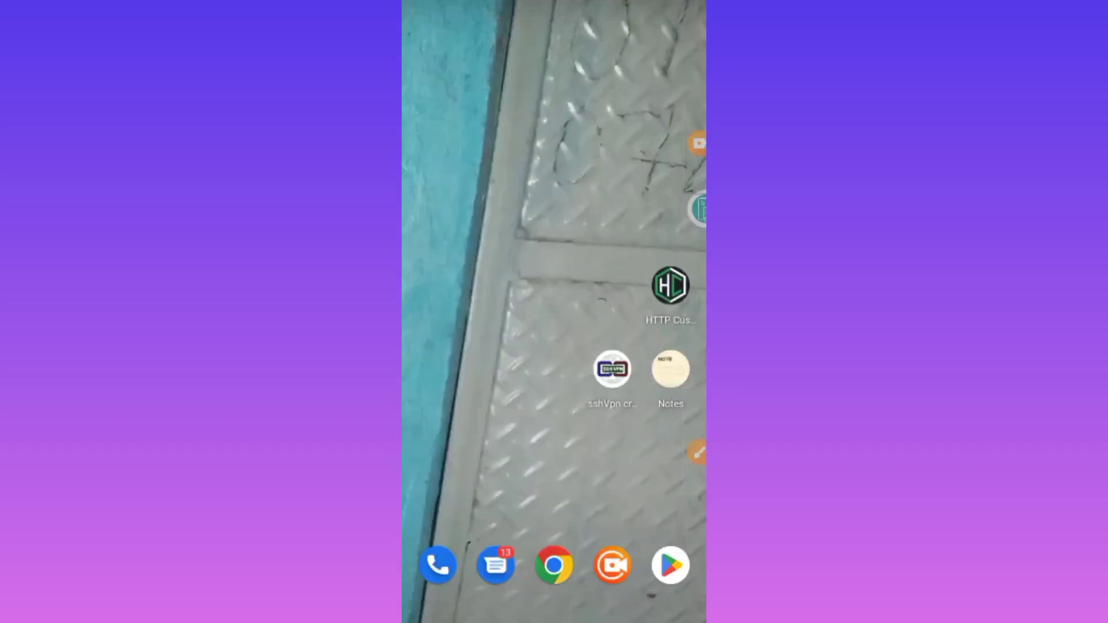
Step: Mark the Notes app, then expand and collapse HTTP Custom's configuration file options
{"action": "left_click", "coordinate": [698, 453]}
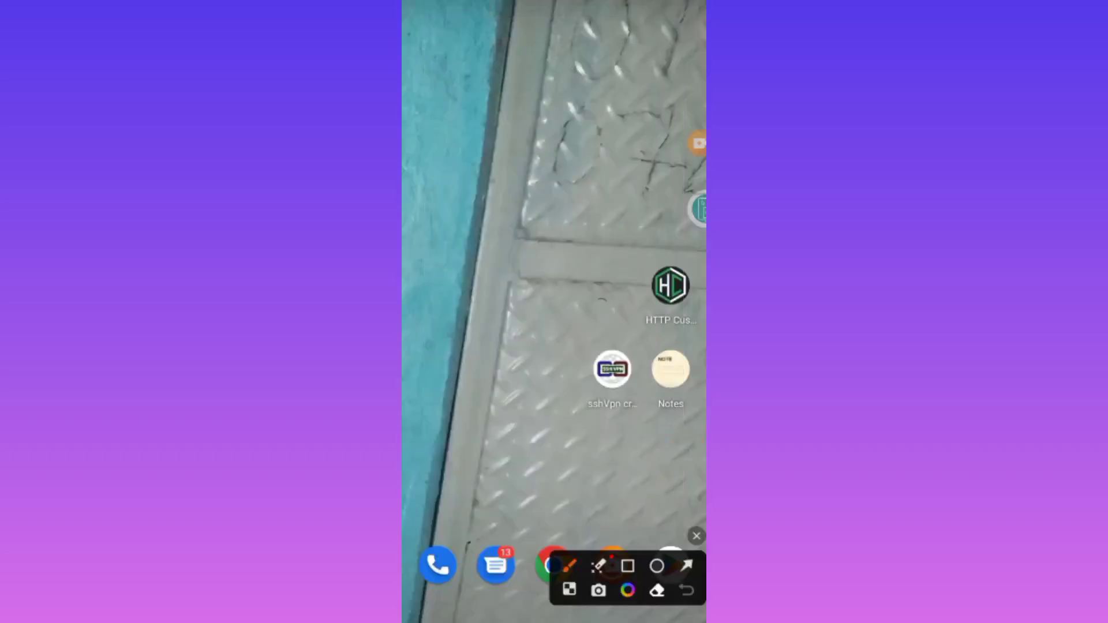
{"action": "mouse_move", "coordinate": [635, 233]}
{"action": "left_mouse_down"}
{"action": "mouse_move", "coordinate": [684, 350]}
{"action": "mouse_move", "coordinate": [694, 302]}
{"action": "mouse_move", "coordinate": [656, 242]}
{"action": "left_mouse_up"}
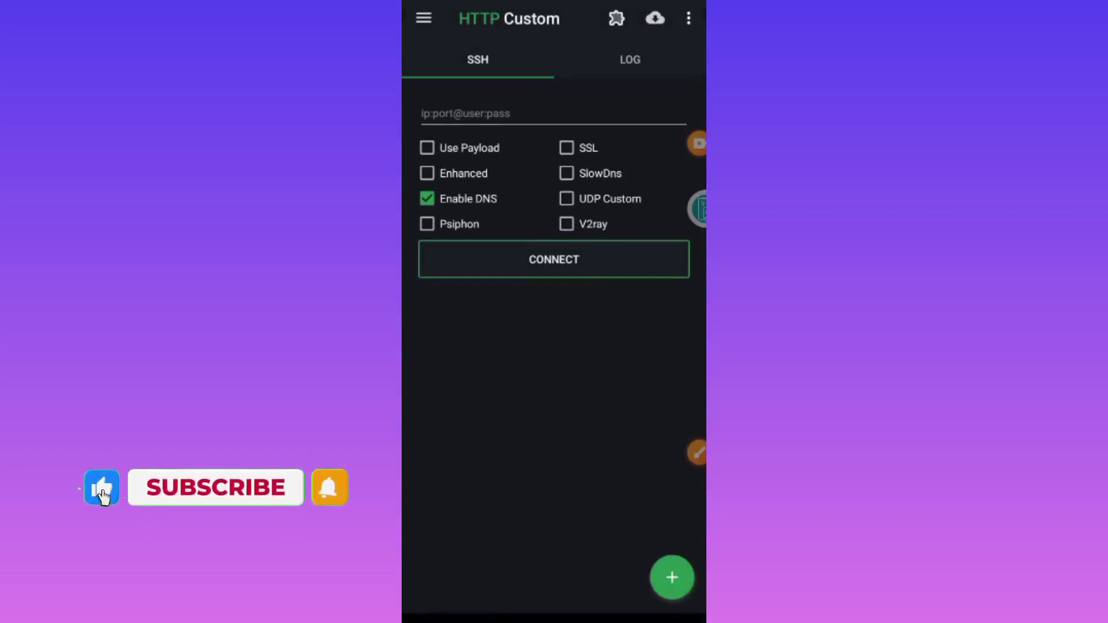
{"action": "left_click", "coordinate": [672, 577]}
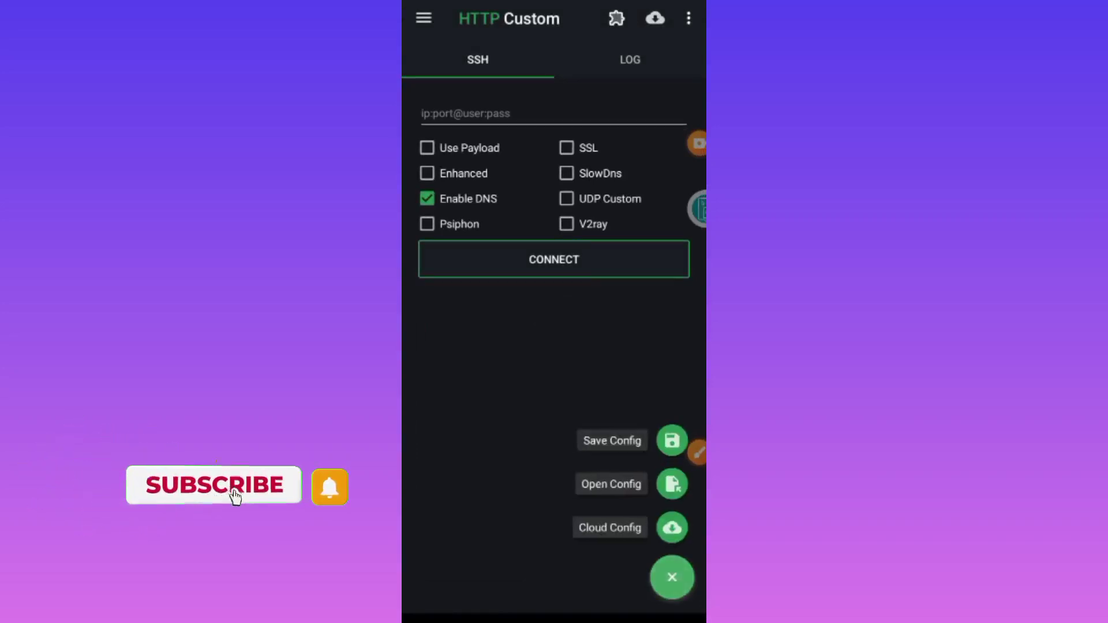
{"action": "left_click", "coordinate": [671, 577]}
Step: Draw an annotation arrow on the HTTP Custom SSH screen for viewers
{"action": "left_click", "coordinate": [698, 452]}
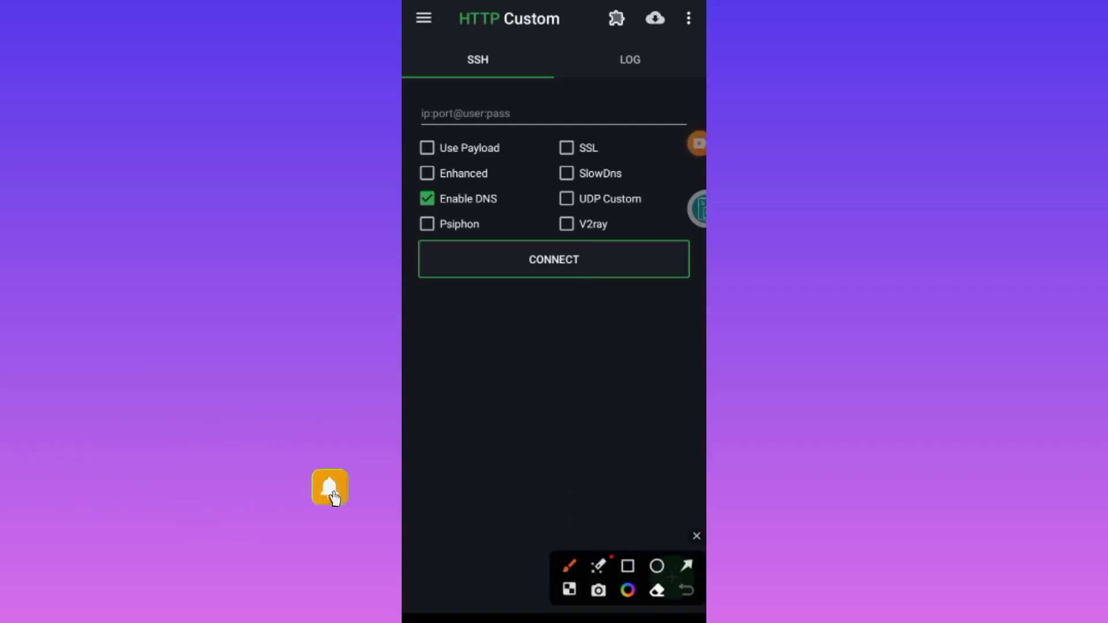
{"action": "left_click", "coordinate": [686, 566]}
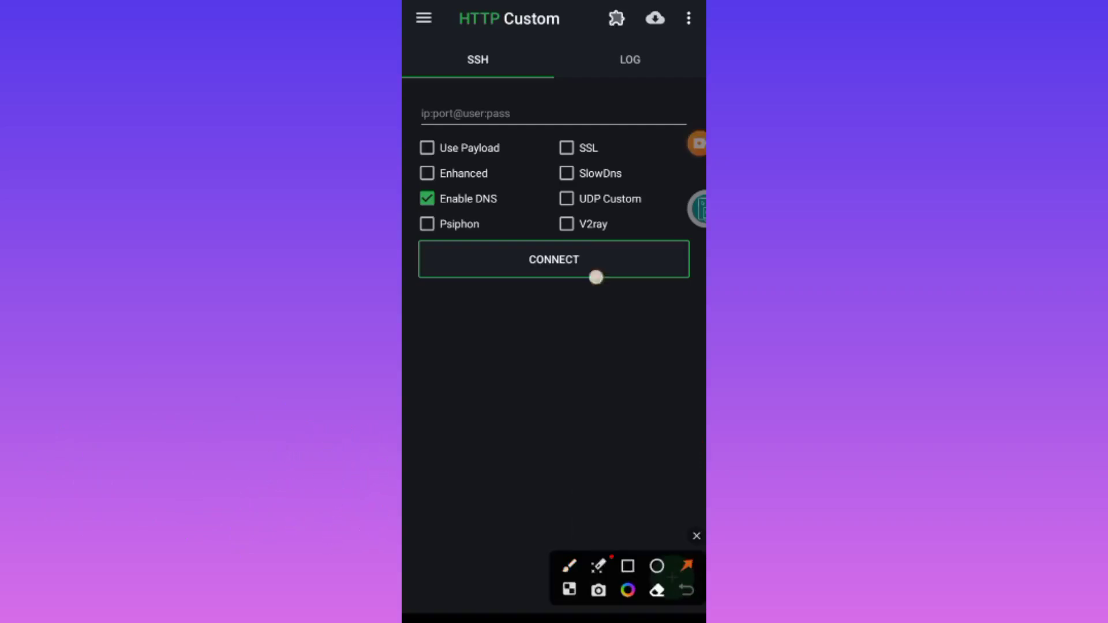
{"action": "mouse_move", "coordinate": [596, 277]}
{"action": "left_mouse_down"}
{"action": "mouse_move", "coordinate": [615, 42]}
{"action": "mouse_move", "coordinate": [686, 44]}
{"action": "left_mouse_up"}
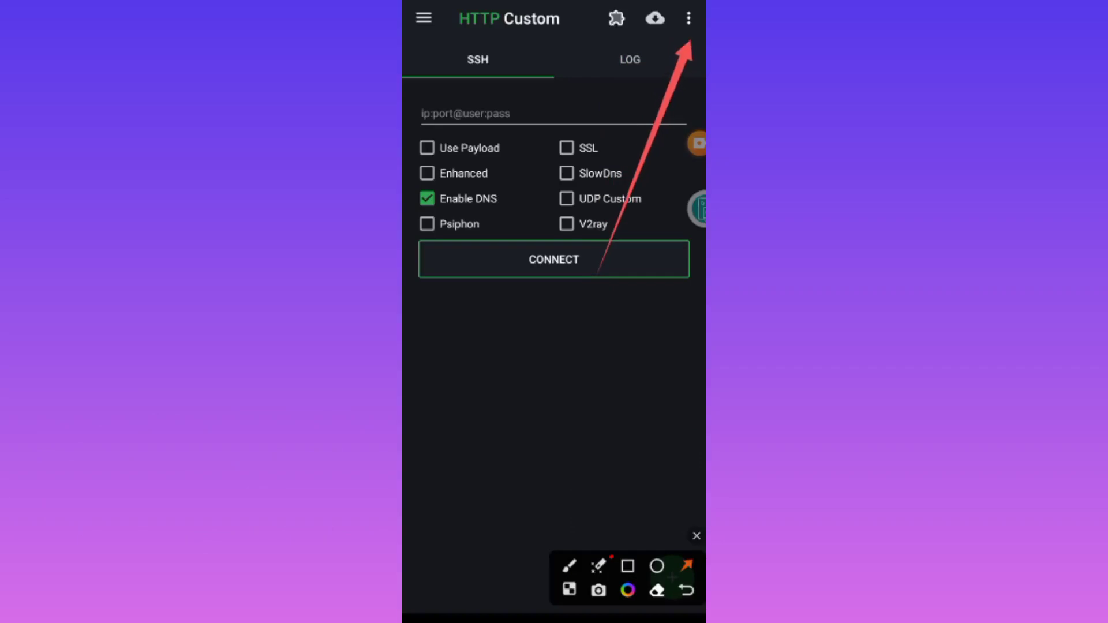
Step: Choose Clear/Reset Config from the overflow menu until 'Payload has been reset successfully' appears
{"action": "left_click", "coordinate": [696, 536]}
{"action": "left_click", "coordinate": [689, 18]}
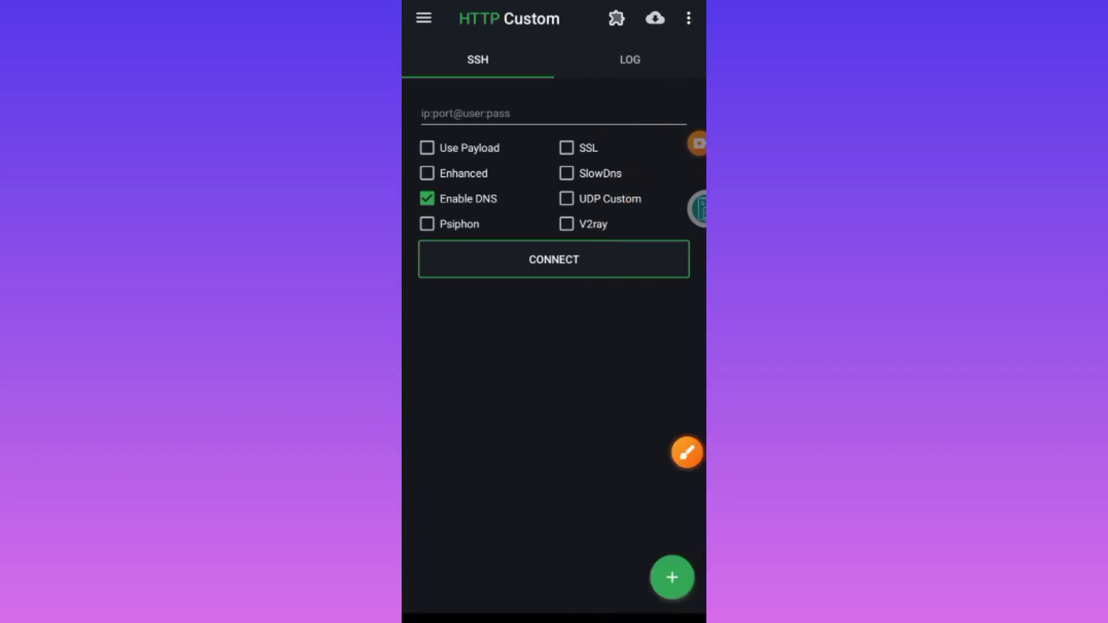
{"action": "left_click", "coordinate": [687, 451]}
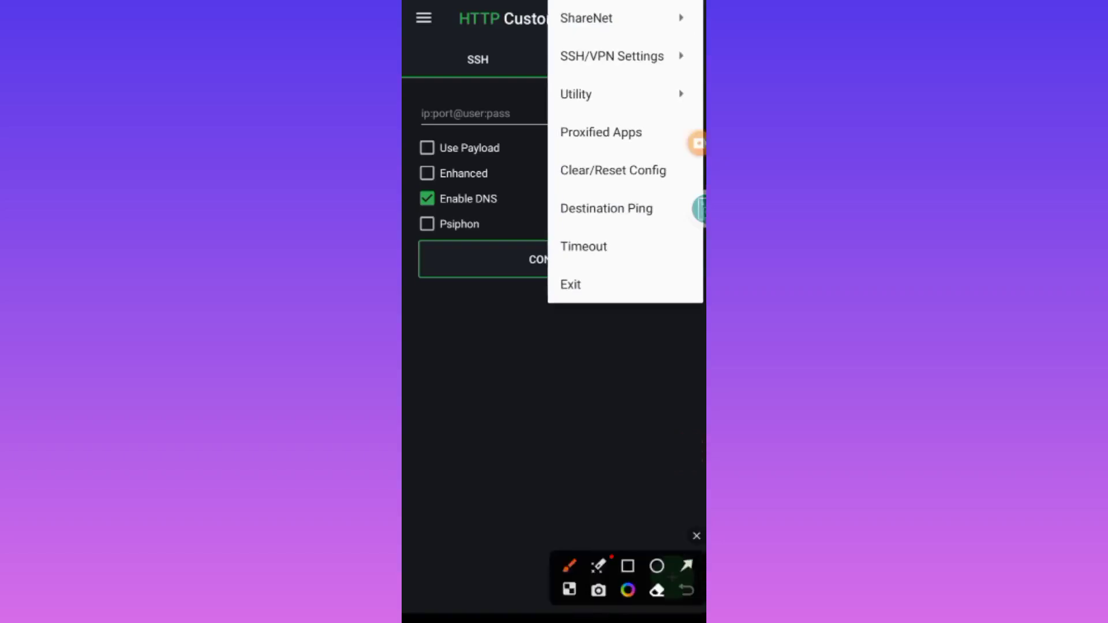
{"action": "mouse_move", "coordinate": [565, 191]}
{"action": "left_mouse_down"}
{"action": "mouse_move", "coordinate": [689, 180]}
{"action": "mouse_move", "coordinate": [649, 152]}
{"action": "mouse_move", "coordinate": [548, 160]}
{"action": "left_mouse_up"}
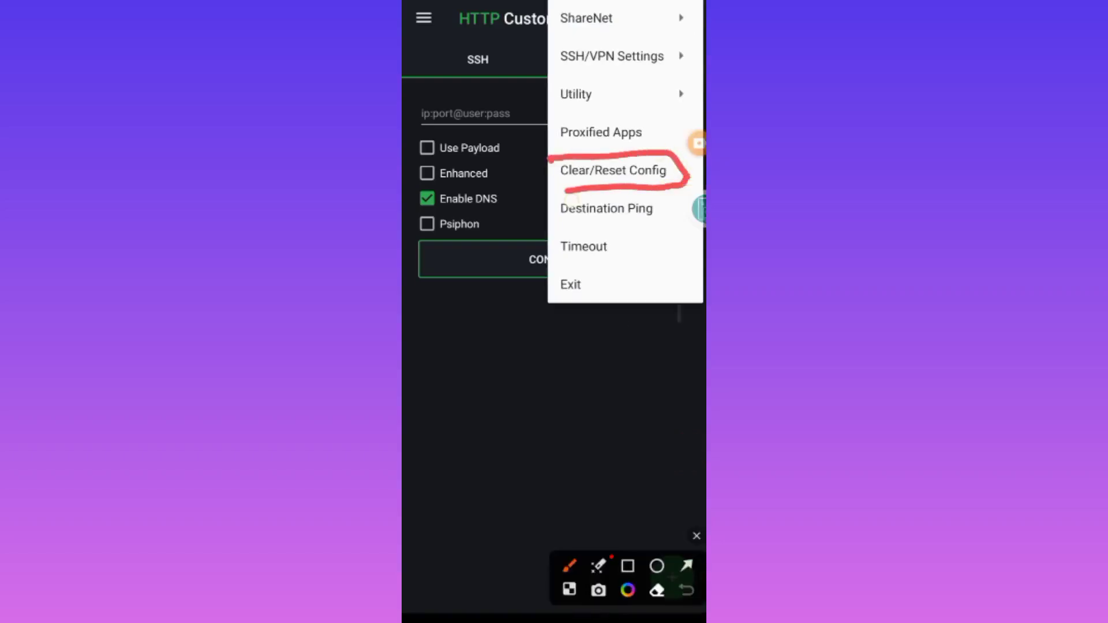
{"action": "left_click", "coordinate": [697, 536]}
{"action": "left_click", "coordinate": [613, 170]}
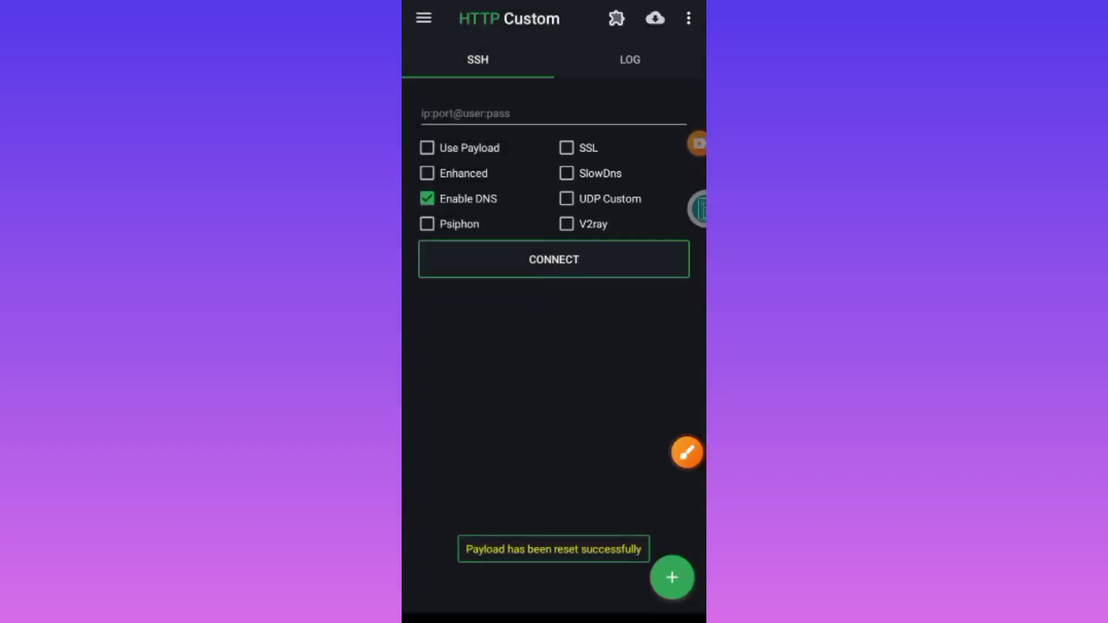
{"action": "left_click", "coordinate": [686, 453]}
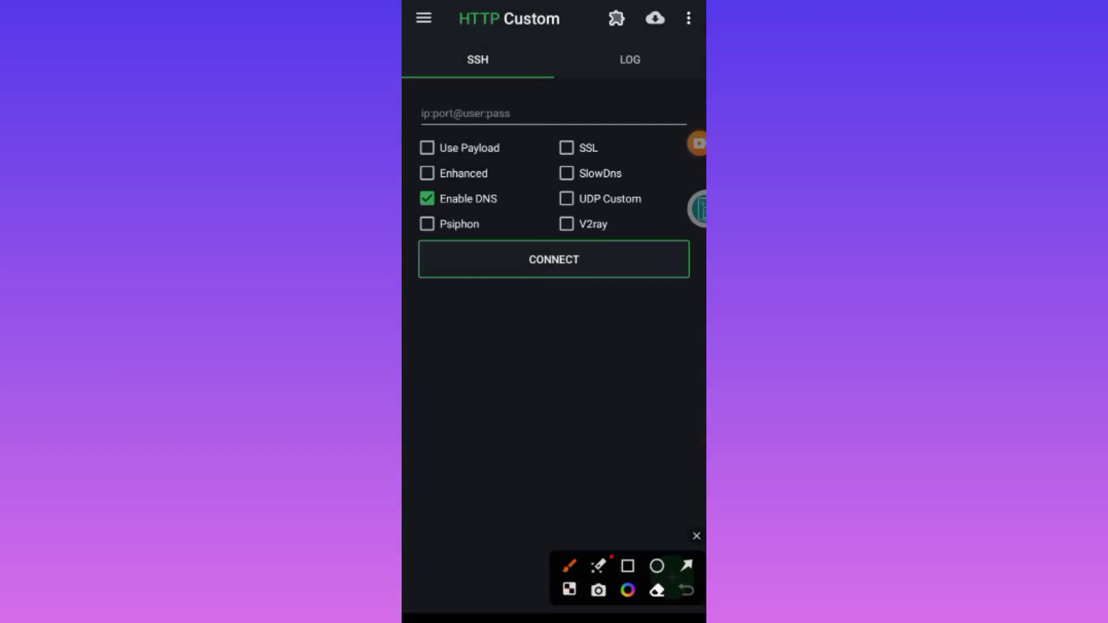
{"action": "mouse_move", "coordinate": [573, 462]}
{"action": "left_mouse_down"}
{"action": "mouse_move", "coordinate": [607, 43]}
{"action": "mouse_move", "coordinate": [617, 78]}
{"action": "left_mouse_up"}
Step: Bring up the puzzle-icon protocol settings list, highlighting the UDP Tweak Settings entry
{"action": "left_click", "coordinate": [696, 537]}
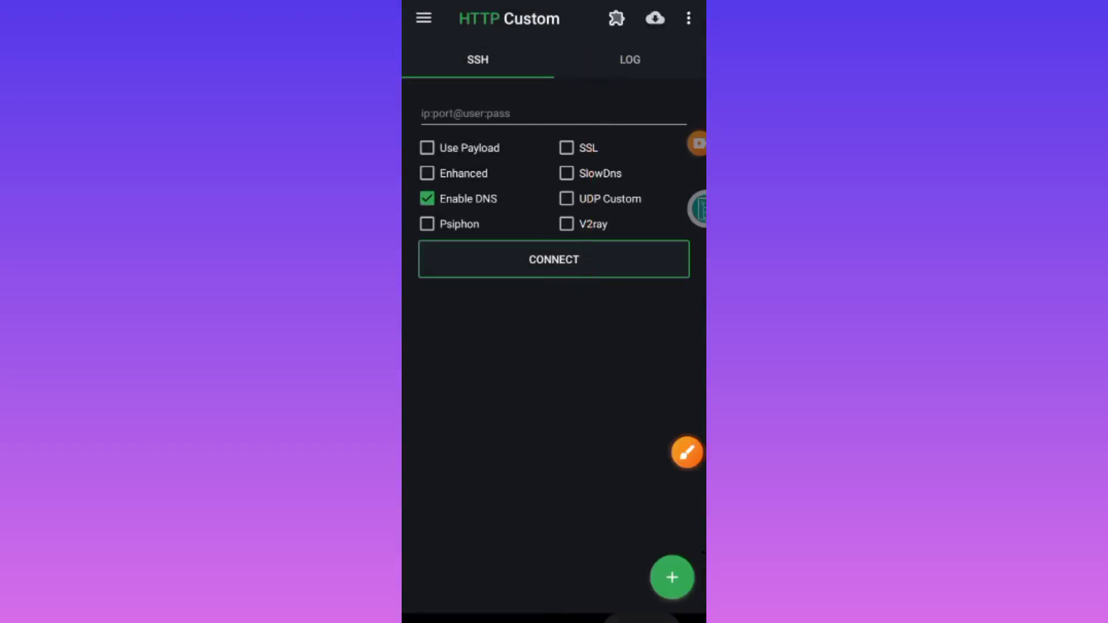
{"action": "left_click", "coordinate": [617, 19]}
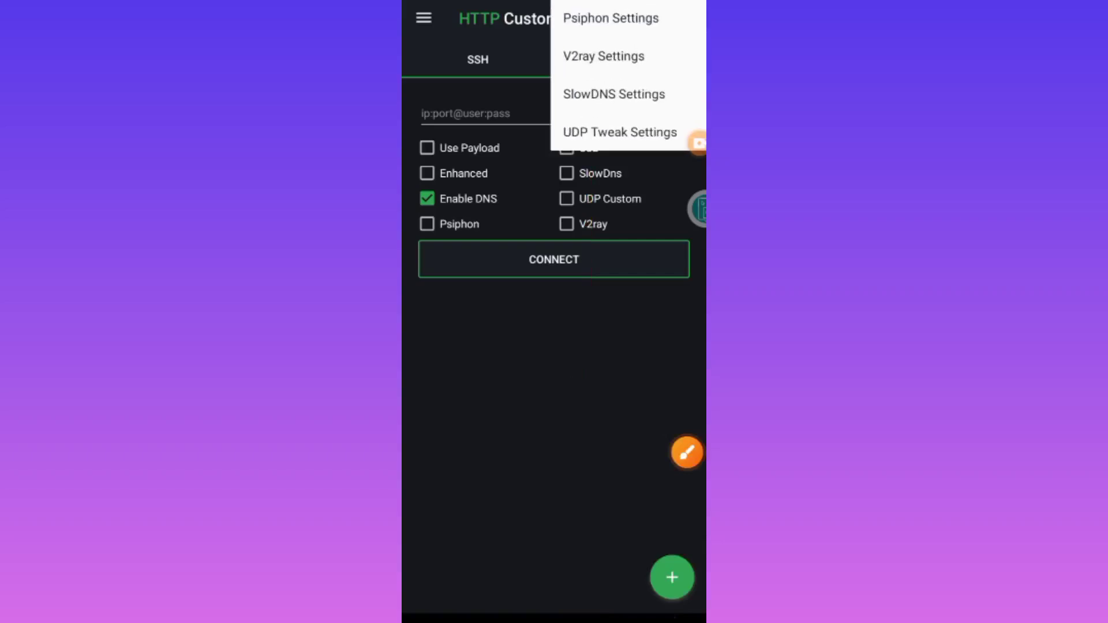
{"action": "left_click", "coordinate": [686, 452]}
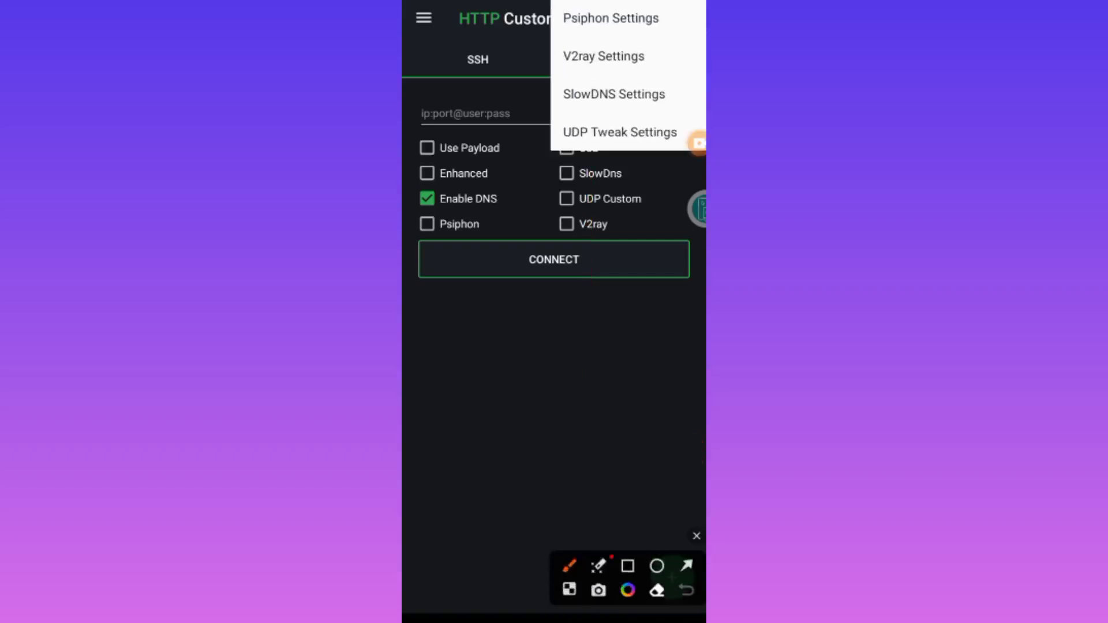
{"action": "mouse_move", "coordinate": [562, 115]}
{"action": "left_mouse_down"}
{"action": "mouse_move", "coordinate": [568, 151]}
{"action": "mouse_move", "coordinate": [692, 141]}
{"action": "mouse_move", "coordinate": [687, 124]}
{"action": "mouse_move", "coordinate": [568, 124]}
{"action": "left_mouse_up"}
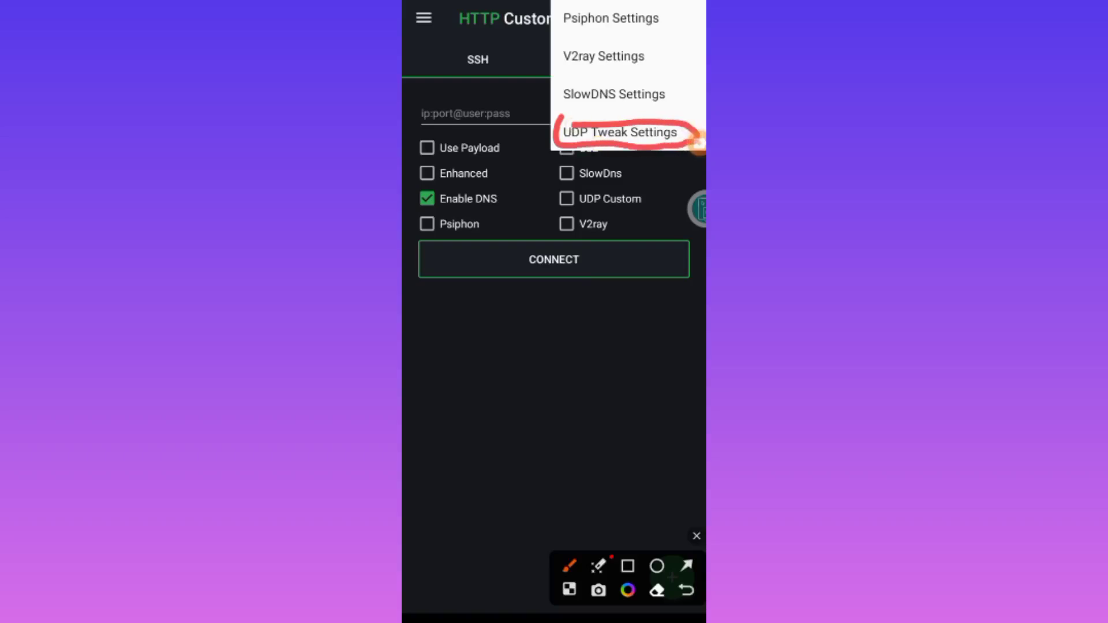
{"action": "left_click", "coordinate": [696, 536]}
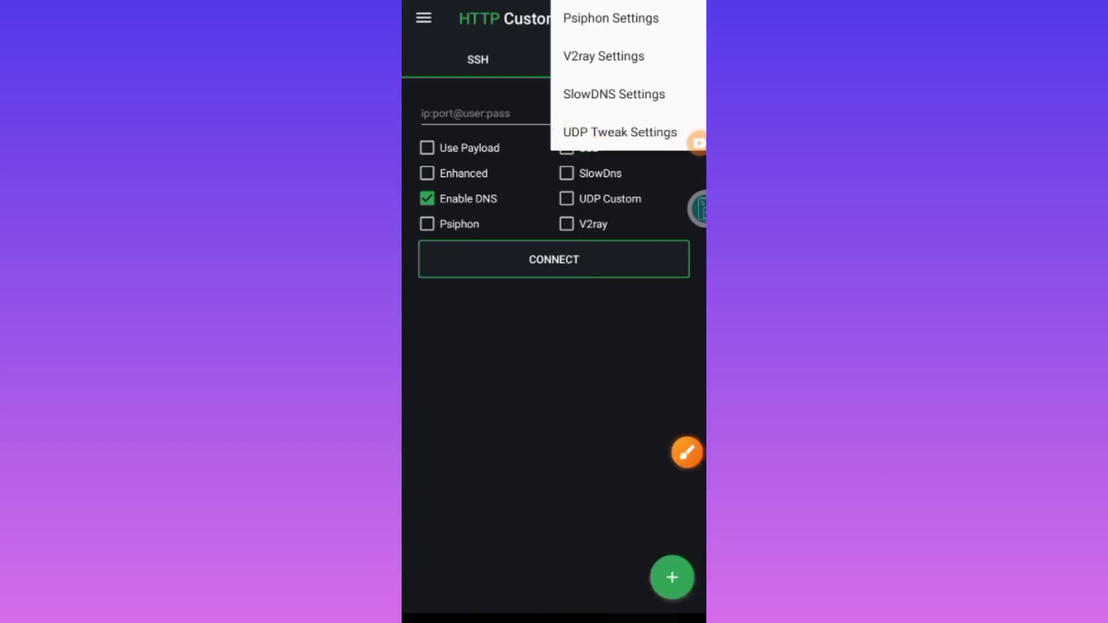
Step: Apply UDP tweak settings of buffer 64 Mbit, TX 30 and RX 30
{"action": "left_click", "coordinate": [620, 132]}
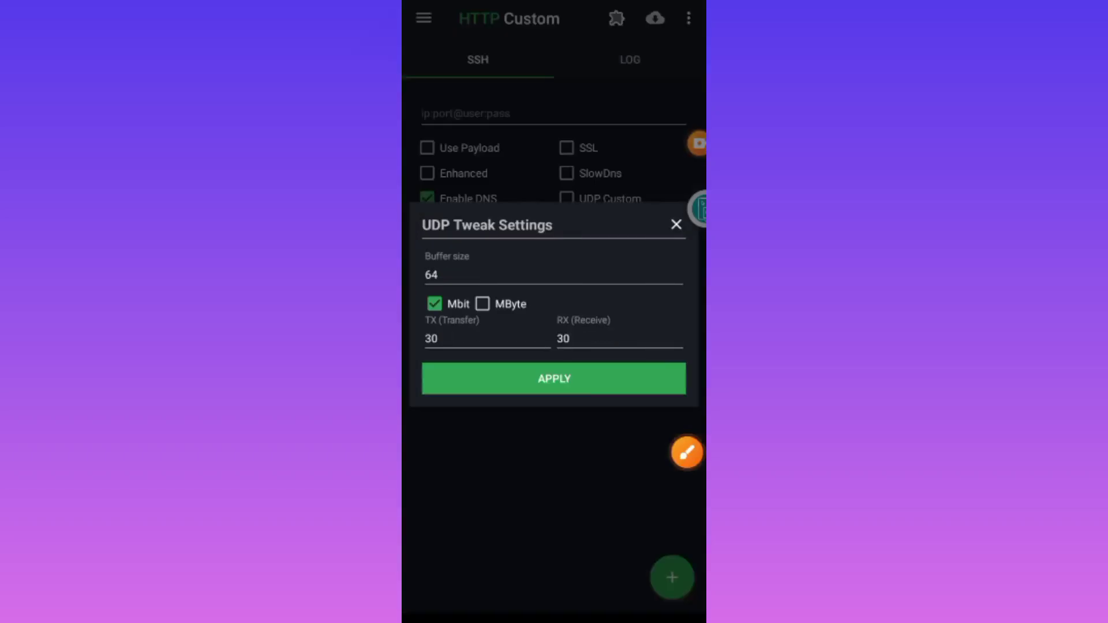
{"action": "left_click", "coordinate": [687, 452]}
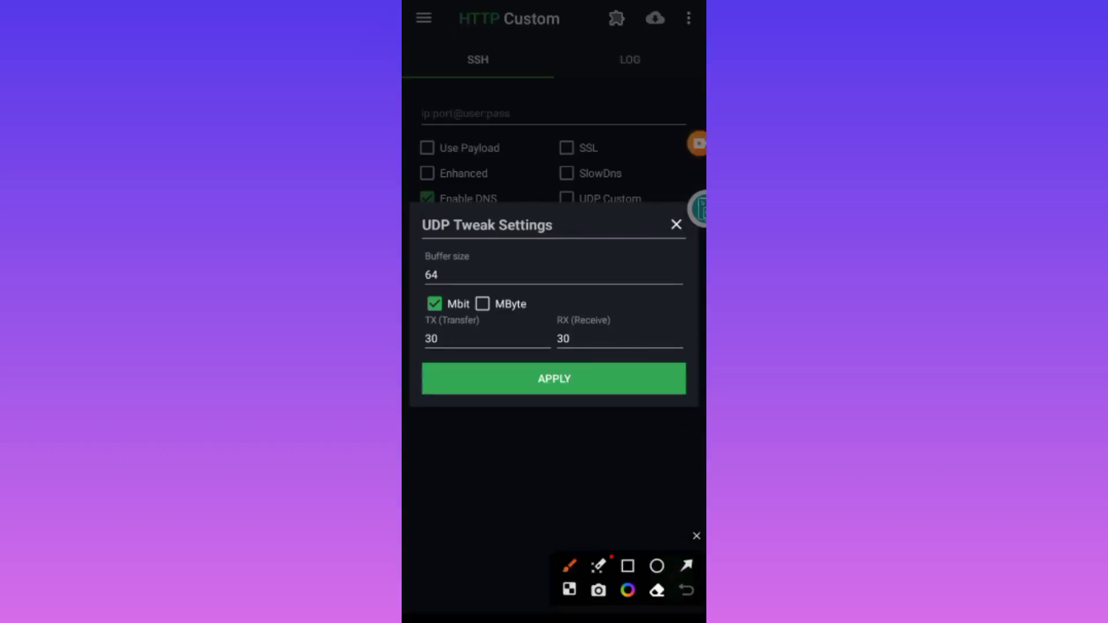
{"action": "left_click", "coordinate": [686, 566]}
{"action": "left_click_drag", "start_coordinate": [653, 328], "coordinate": [610, 340]}
{"action": "left_click_drag", "start_coordinate": [511, 331], "coordinate": [470, 337]}
{"action": "left_click_drag", "start_coordinate": [549, 247], "coordinate": [492, 268]}
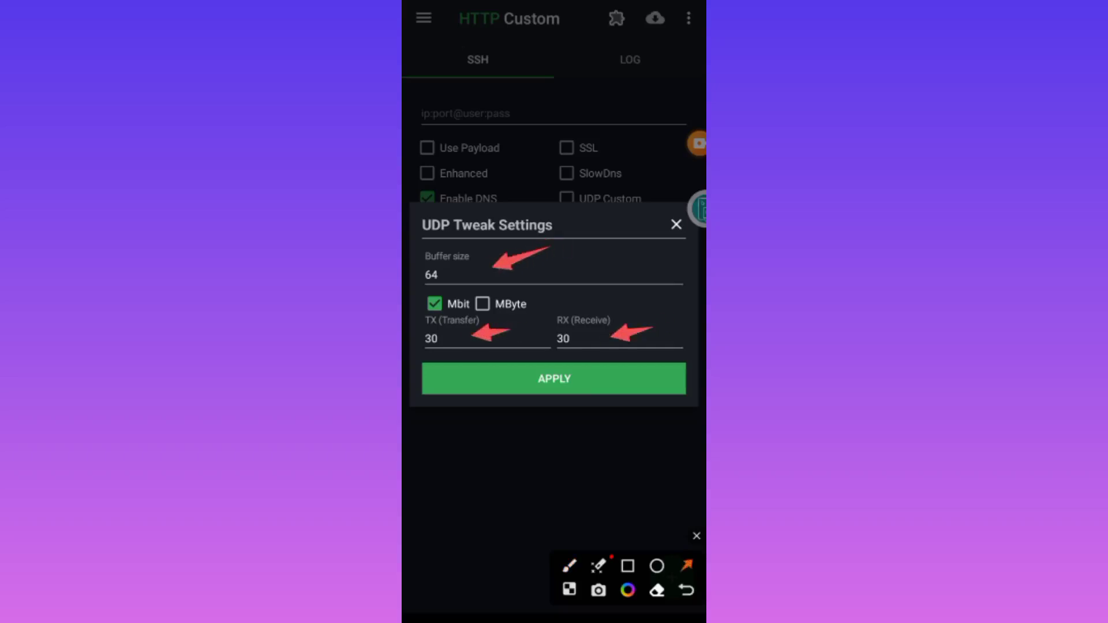
{"action": "left_click_drag", "start_coordinate": [580, 493], "coordinate": [585, 397]}
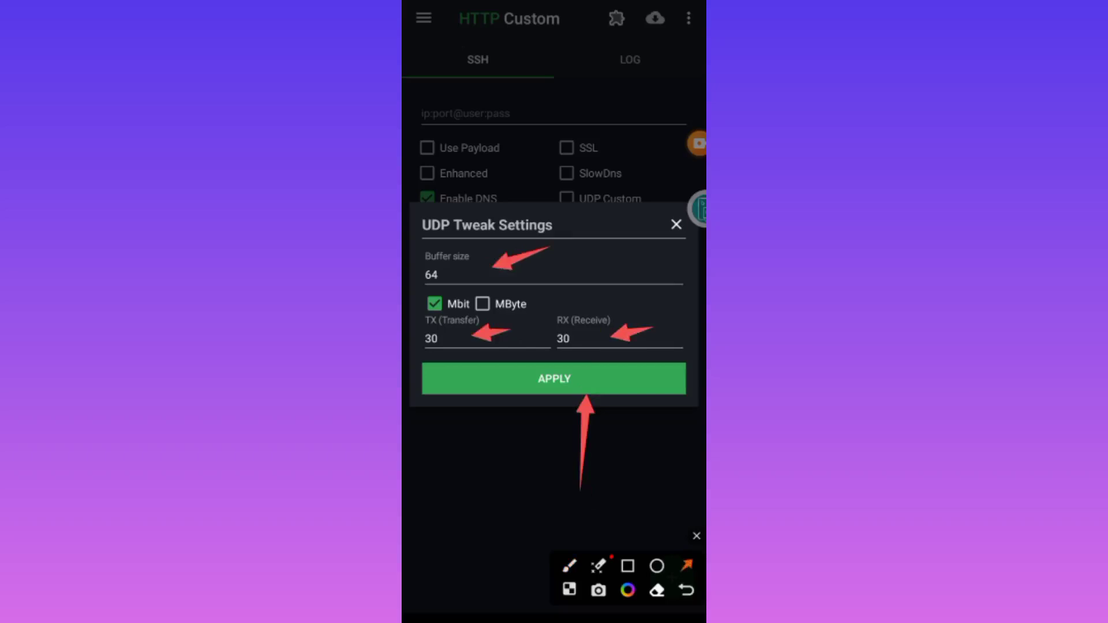
{"action": "left_click", "coordinate": [696, 535]}
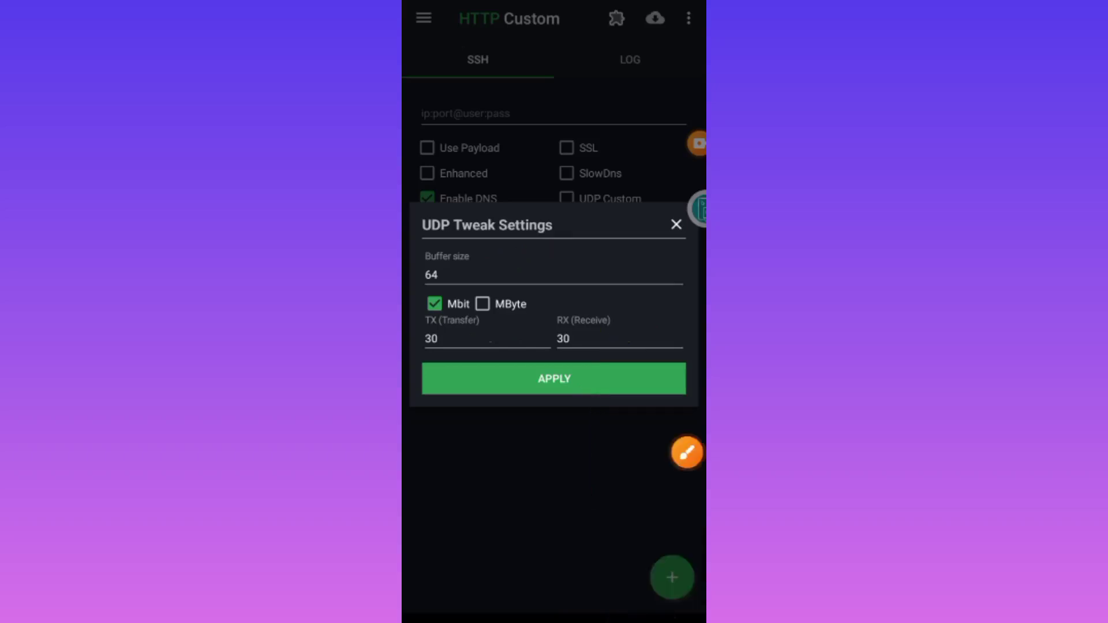
{"action": "left_click", "coordinate": [615, 379]}
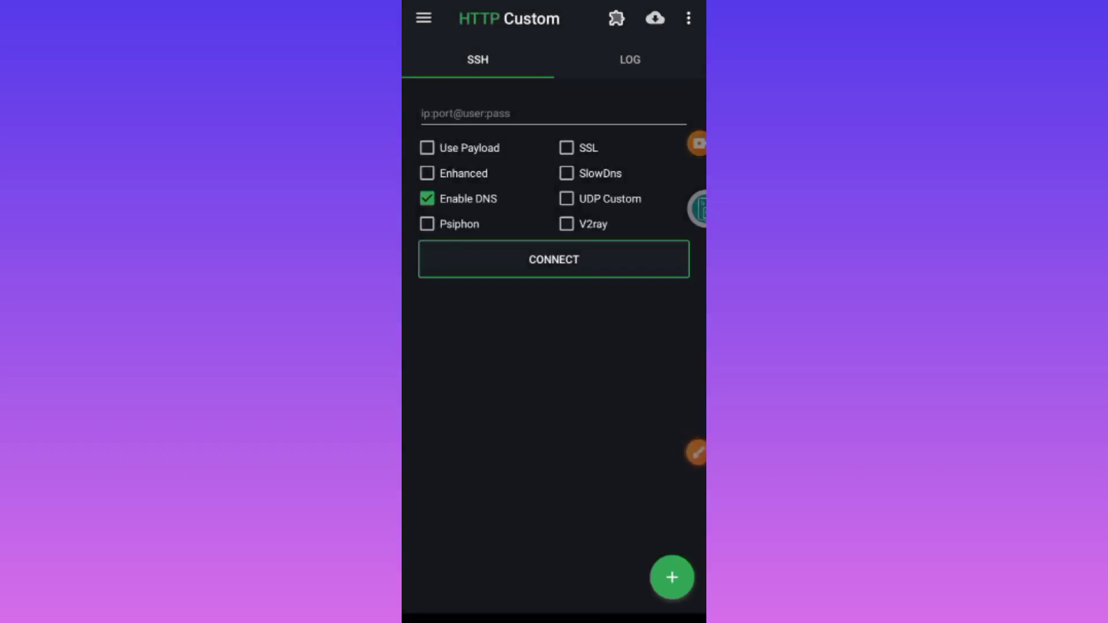
Step: Paste the SSH UDP account's server, port range 1-65535 and login into ip:port@user:pass
{"action": "left_click", "coordinate": [697, 452]}
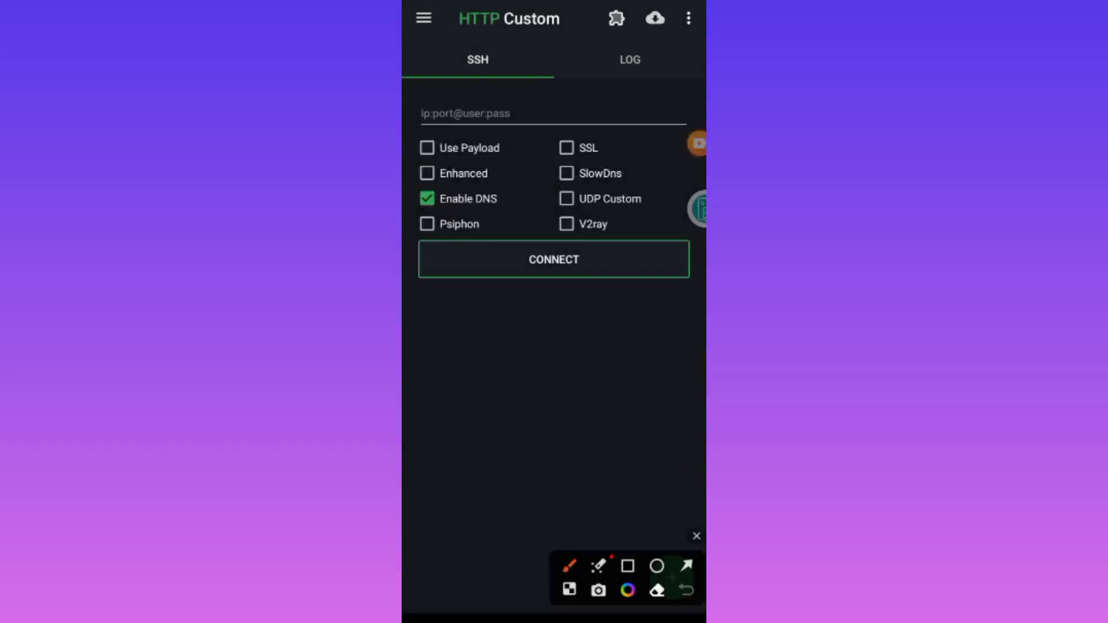
{"action": "left_click", "coordinate": [686, 565]}
{"action": "left_click_drag", "start_coordinate": [639, 106], "coordinate": [554, 113]}
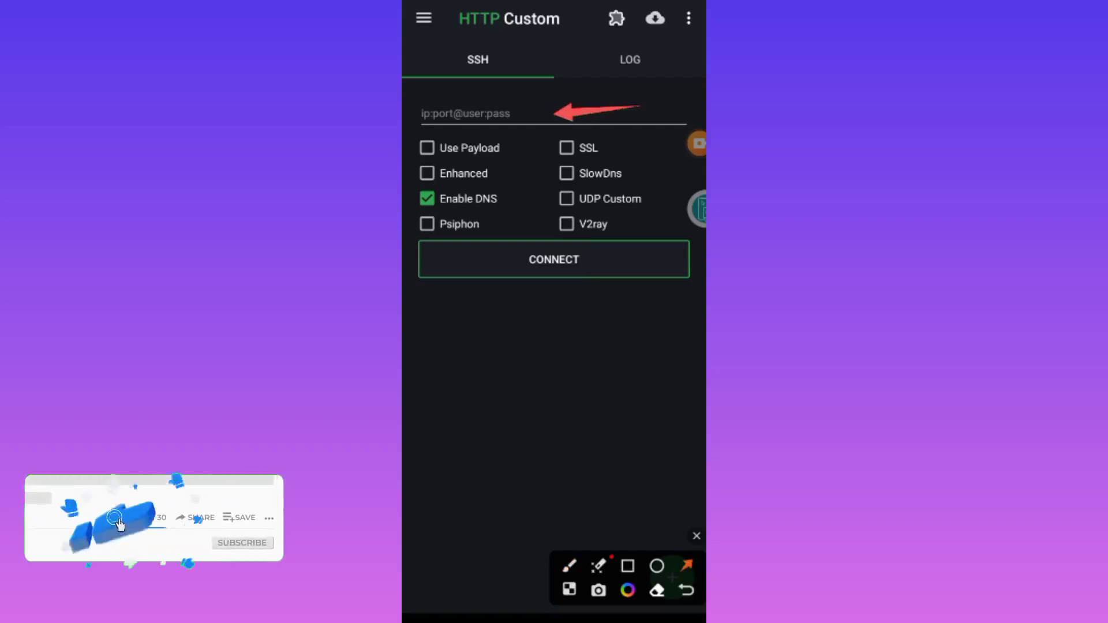
{"action": "left_click", "coordinate": [696, 535]}
{"action": "left_click", "coordinate": [578, 114]}
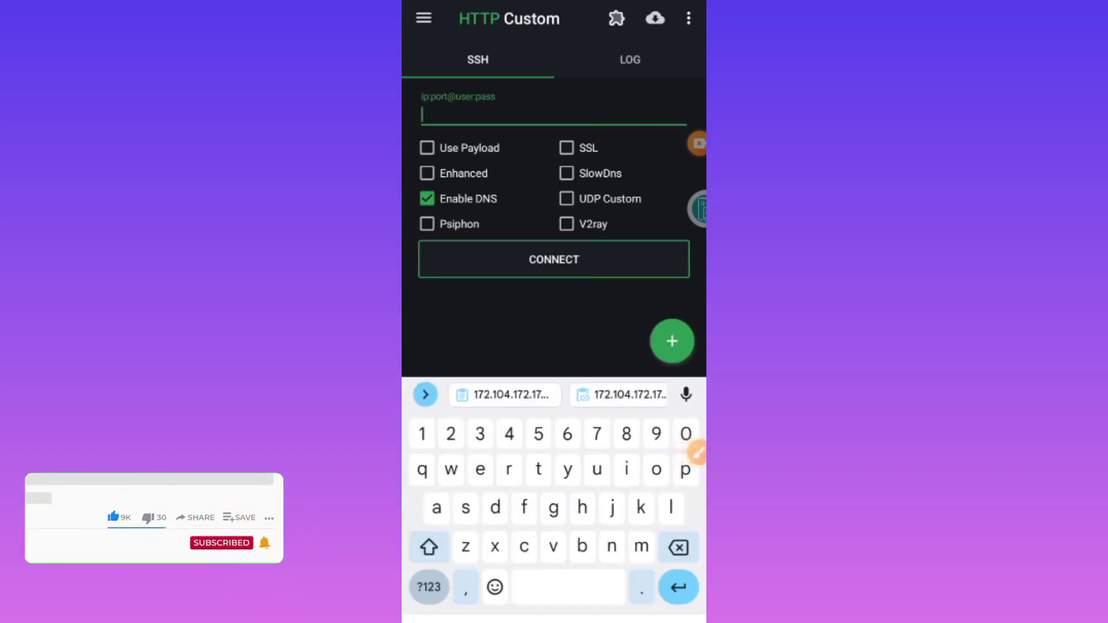
{"action": "left_click", "coordinate": [529, 400]}
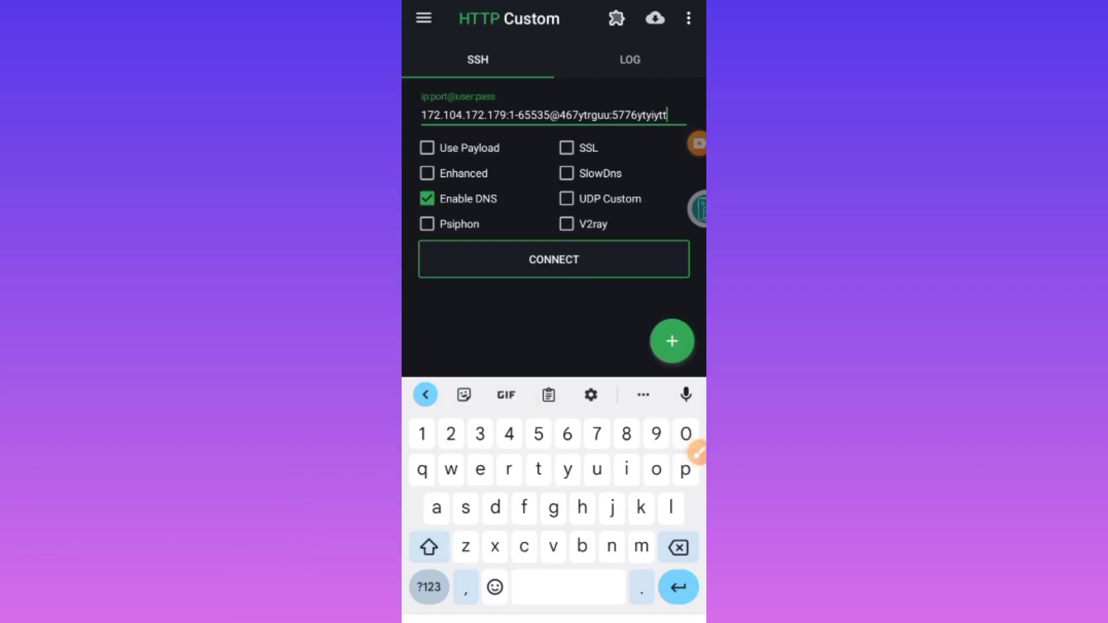
{"action": "key", "text": "Escape"}
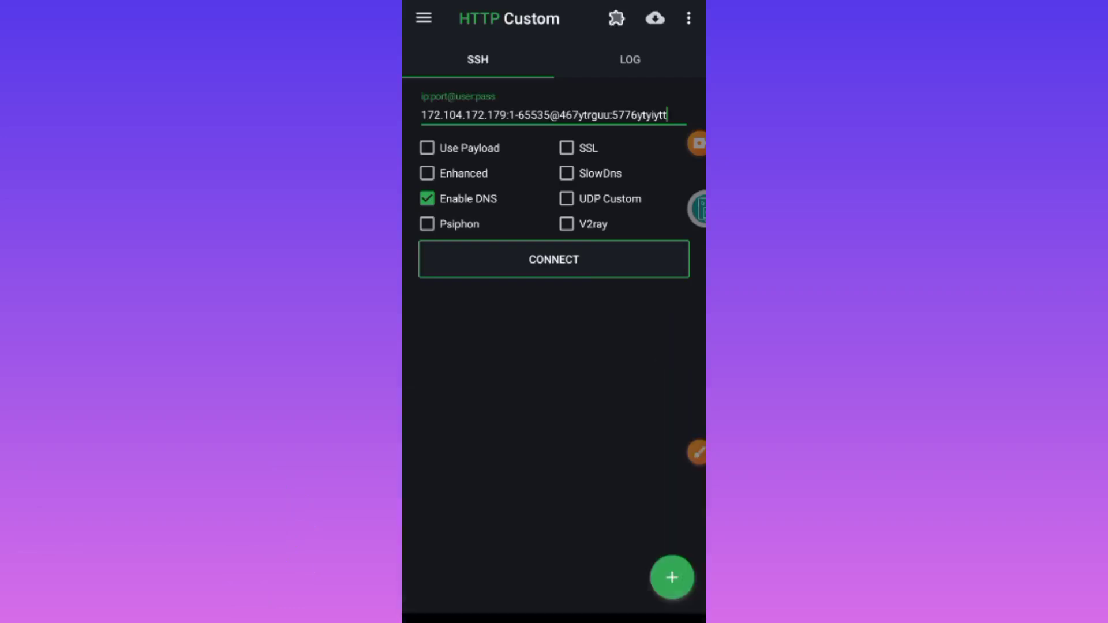
Step: Mark the UDP Custom and Enable DNS checkboxes and the Connect button with arrows
{"action": "left_click", "coordinate": [697, 452]}
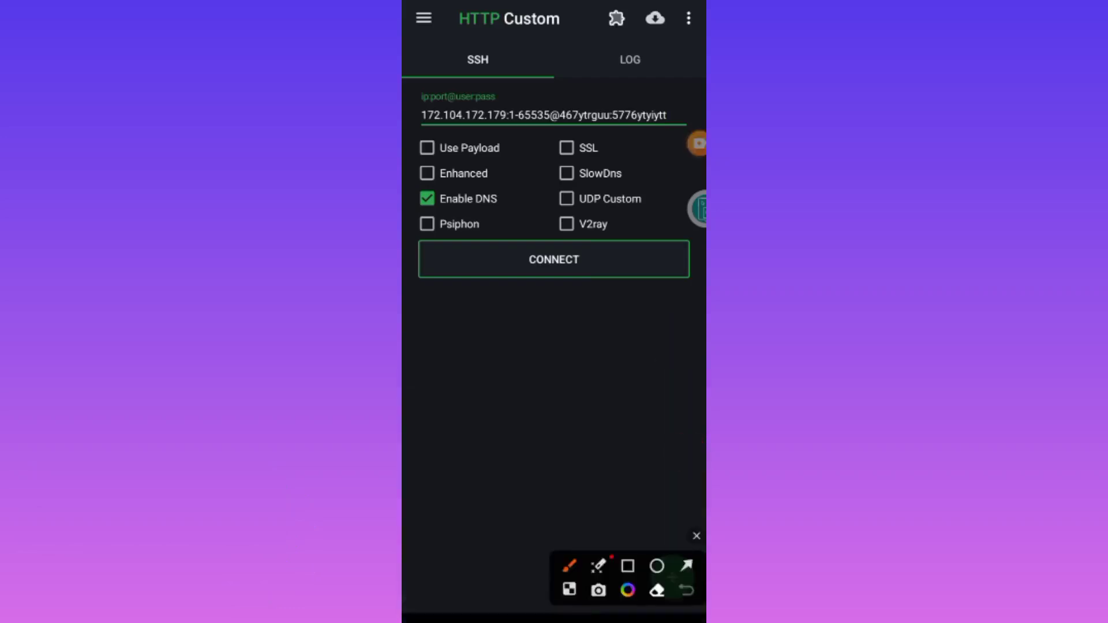
{"action": "left_click", "coordinate": [676, 560]}
{"action": "left_click_drag", "start_coordinate": [494, 251], "coordinate": [557, 208]}
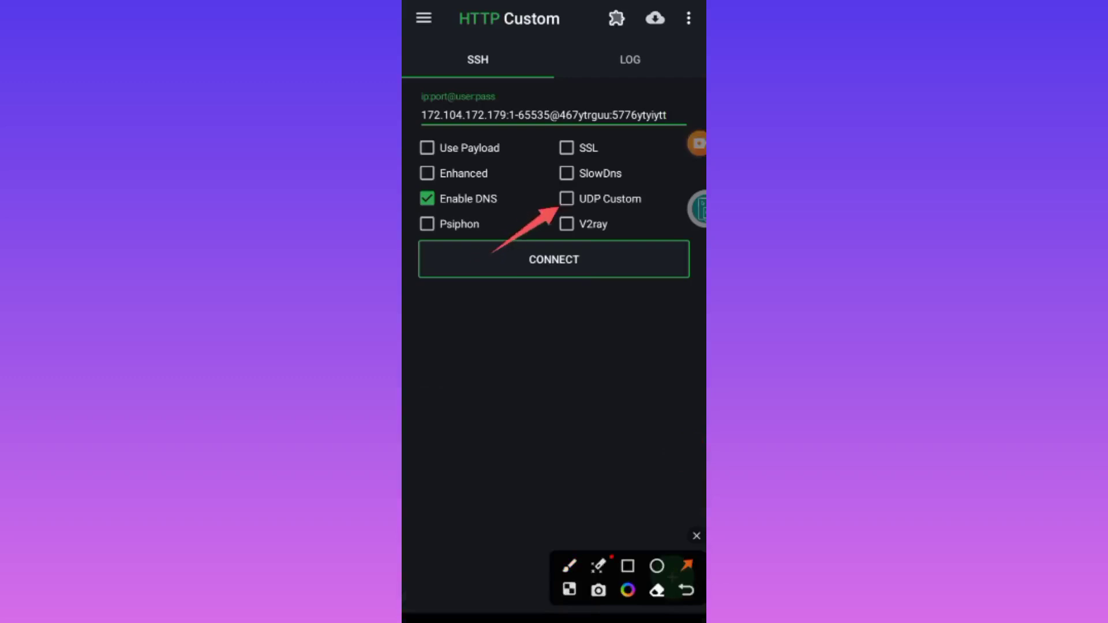
{"action": "left_click_drag", "start_coordinate": [492, 268], "coordinate": [446, 209]}
{"action": "left_click_drag", "start_coordinate": [580, 429], "coordinate": [571, 281]}
Step: Tick UDP Custom, connect, and confirm the log shows UDP Connected and ready to use
{"action": "left_click", "coordinate": [697, 536]}
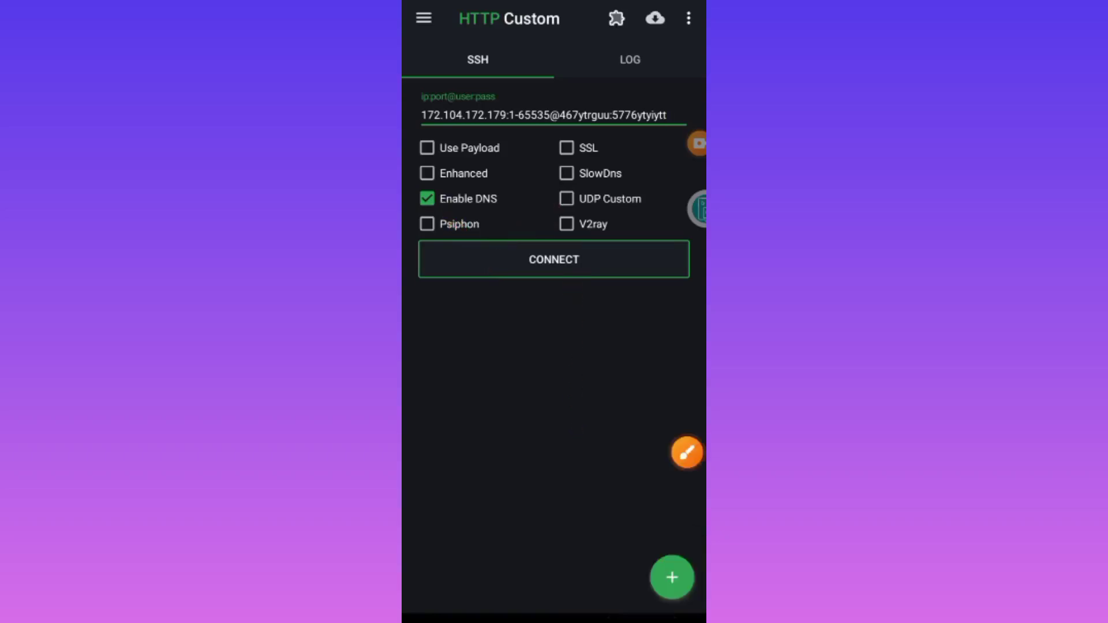
{"action": "left_click", "coordinate": [566, 199]}
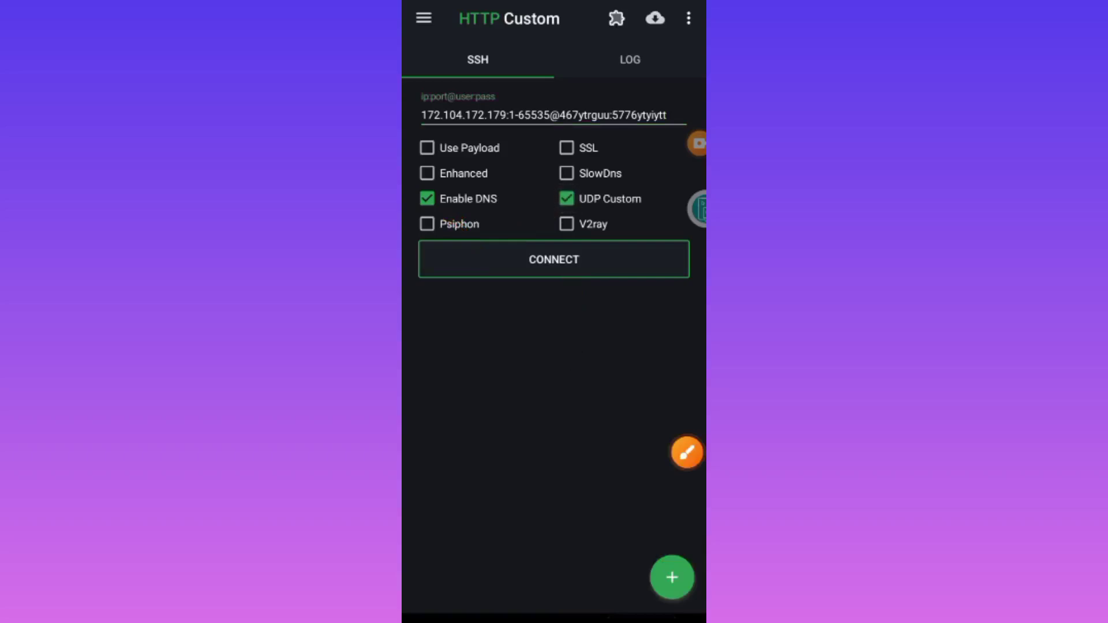
{"action": "left_click", "coordinate": [554, 259]}
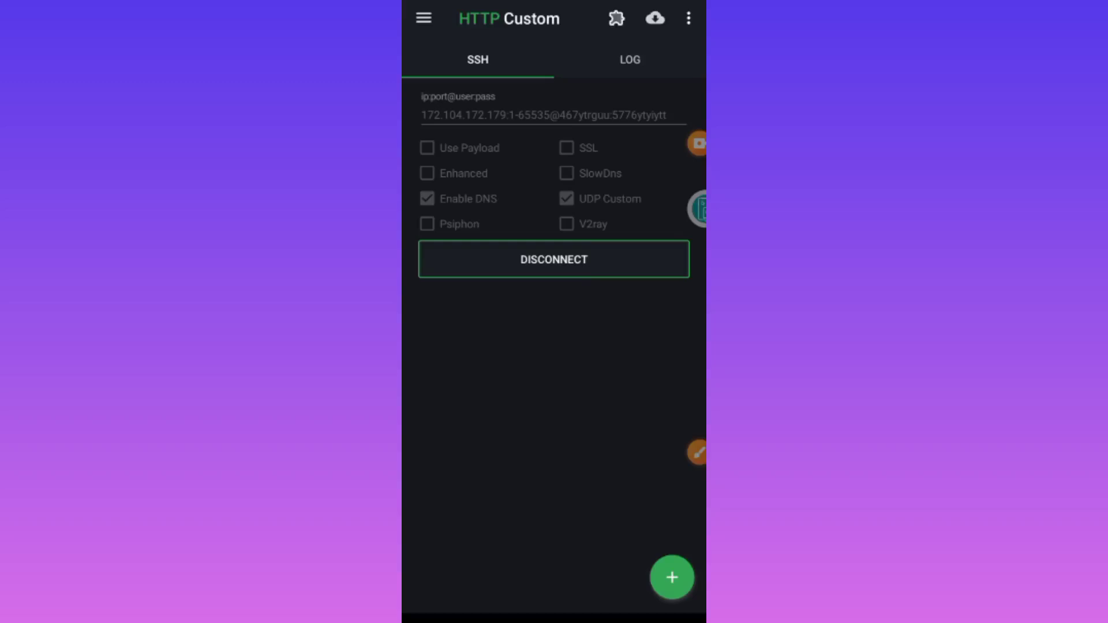
{"action": "left_click", "coordinate": [698, 452]}
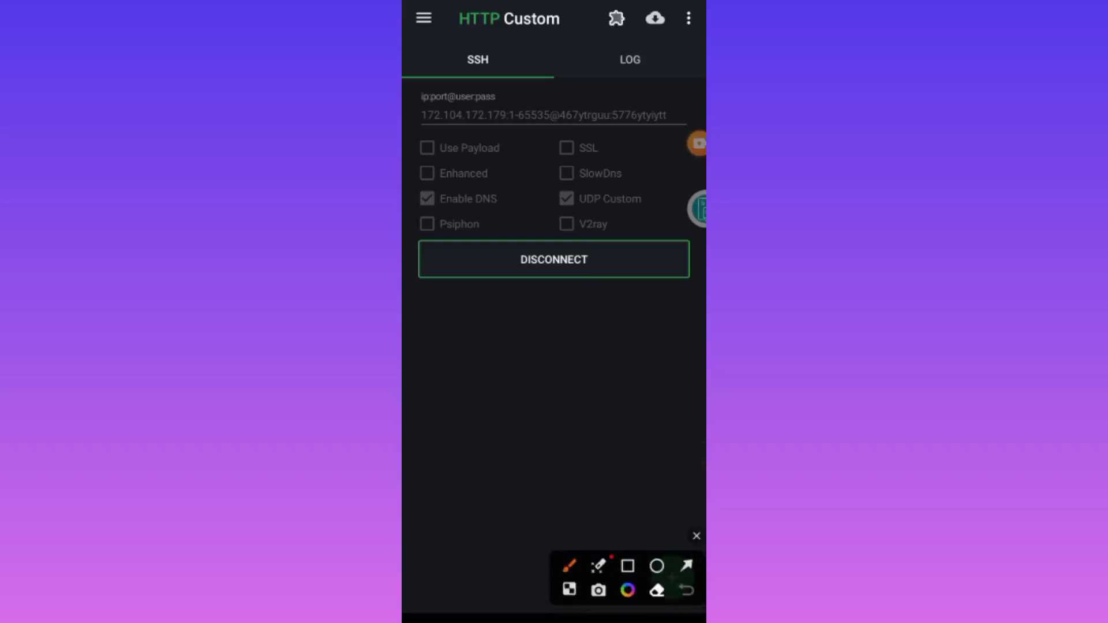
{"action": "left_click", "coordinate": [696, 536]}
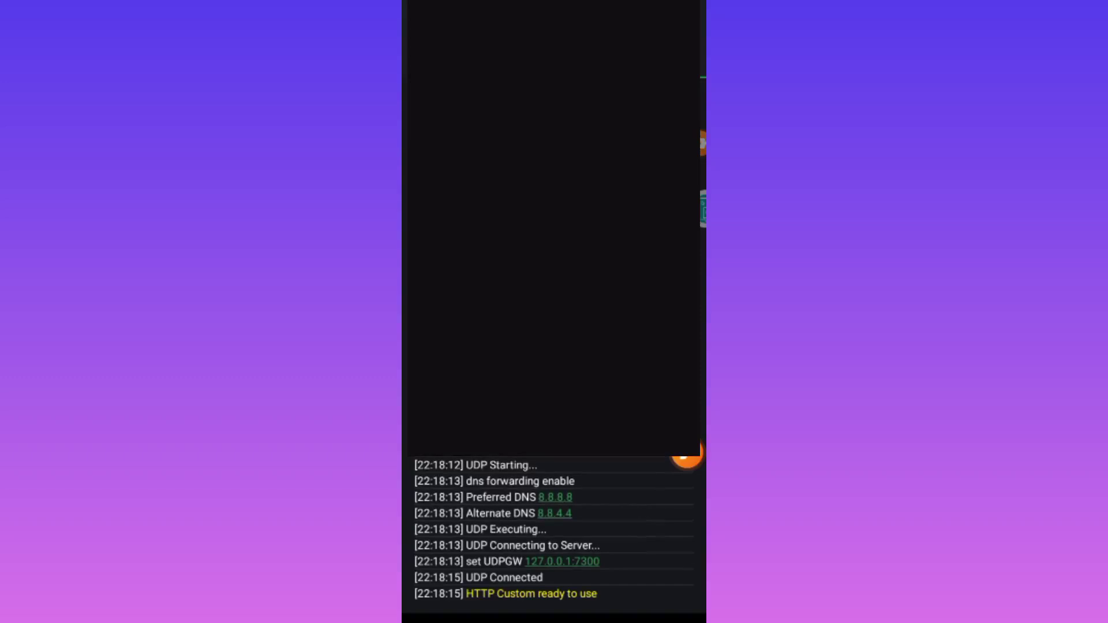